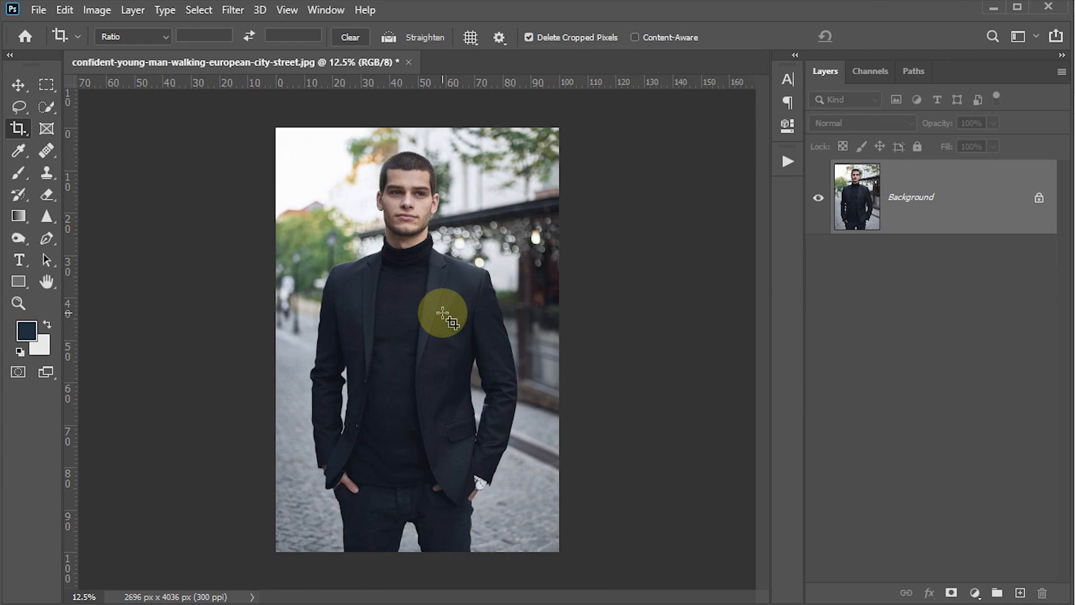
Select the man as the subject and subtract the excess background above his shoulder with the Quick Selection tool.
{"action": "left_click", "coordinate": [191, 9]}
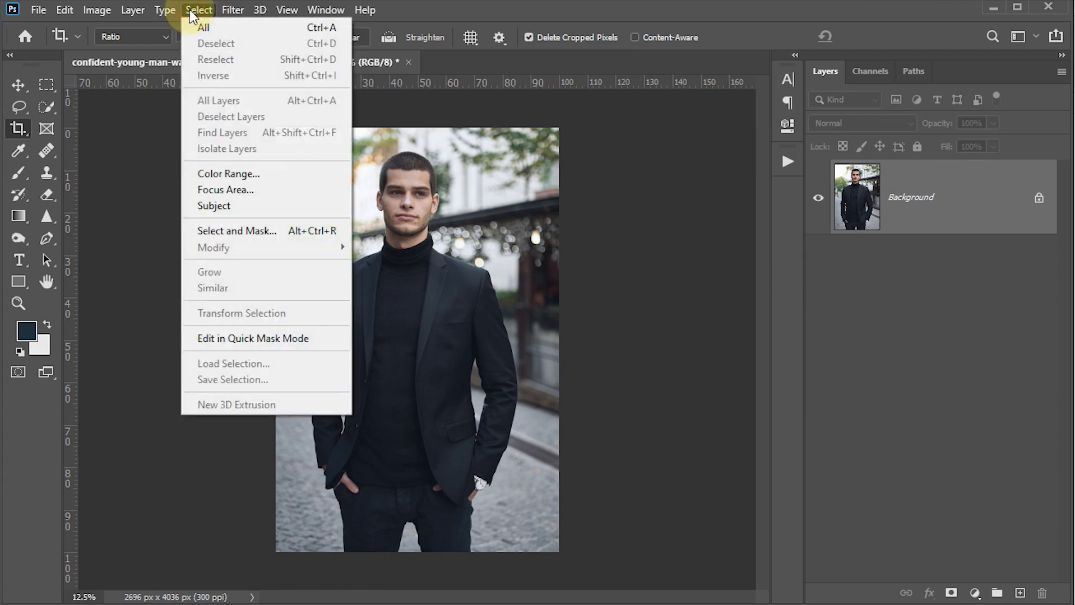
{"action": "left_click", "coordinate": [231, 205]}
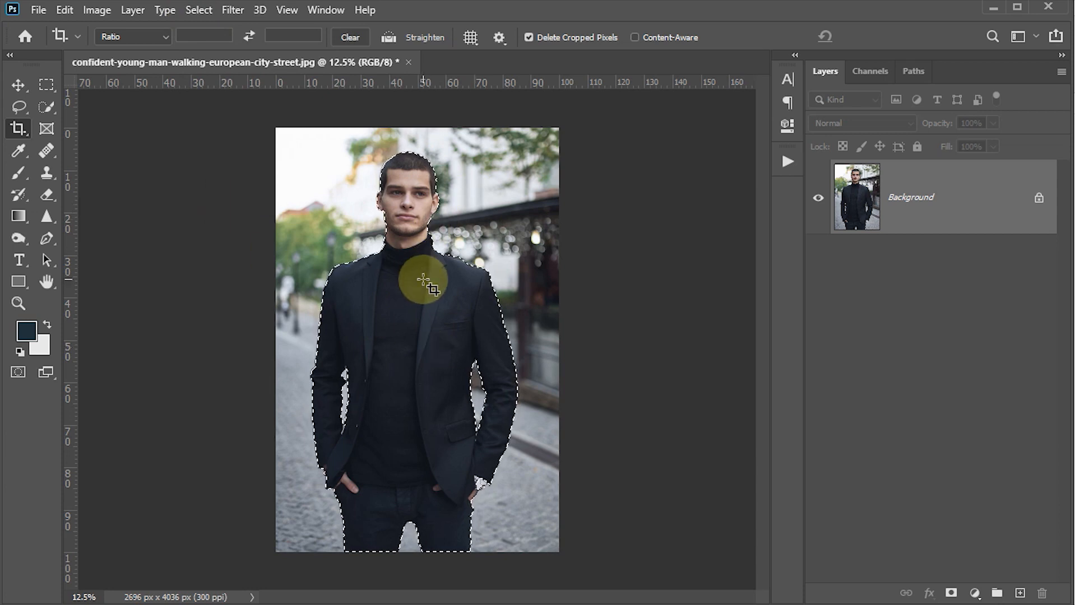
{"action": "scroll", "coordinate": [423, 280], "scroll_direction": "up", "scroll_amount": 2}
{"action": "scroll", "coordinate": [423, 279], "scroll_direction": "up", "scroll_amount": 3}
{"action": "scroll", "coordinate": [423, 280], "scroll_direction": "up", "scroll_amount": 2}
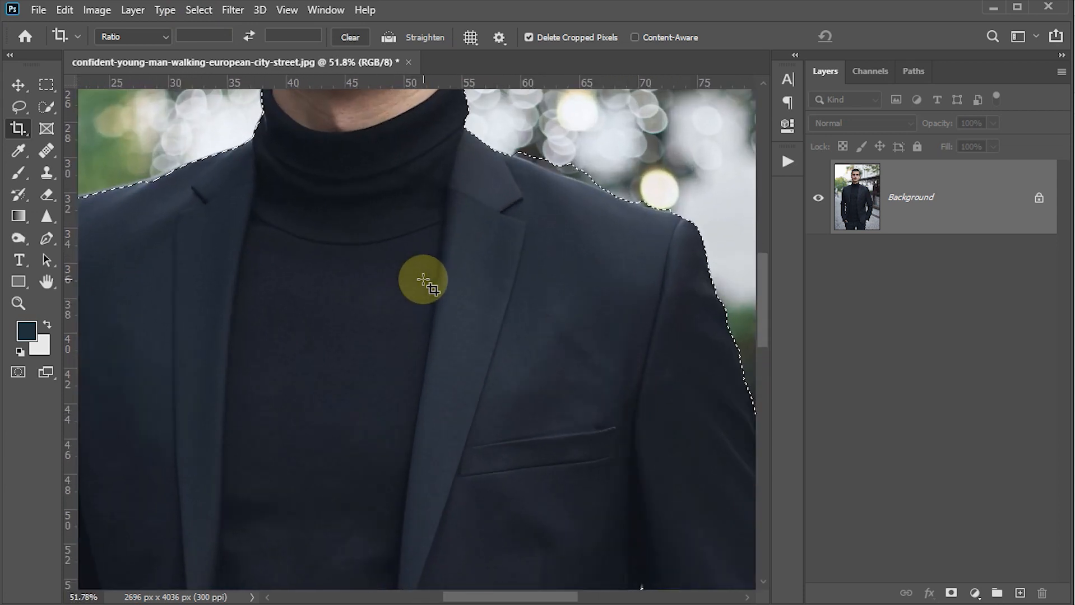
{"action": "left_click", "coordinate": [46, 101]}
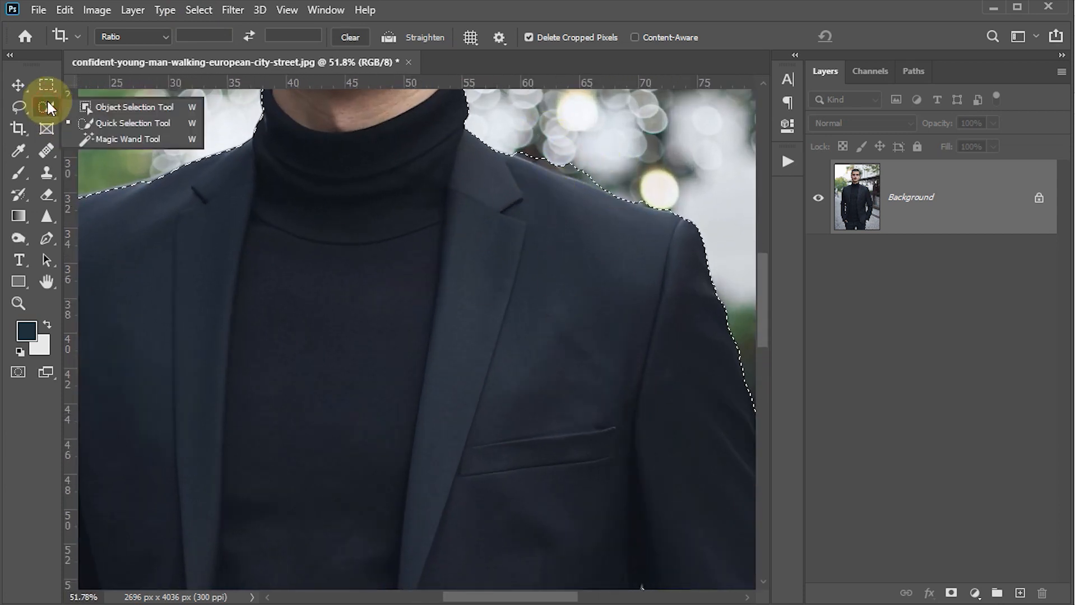
{"action": "left_click", "coordinate": [127, 123]}
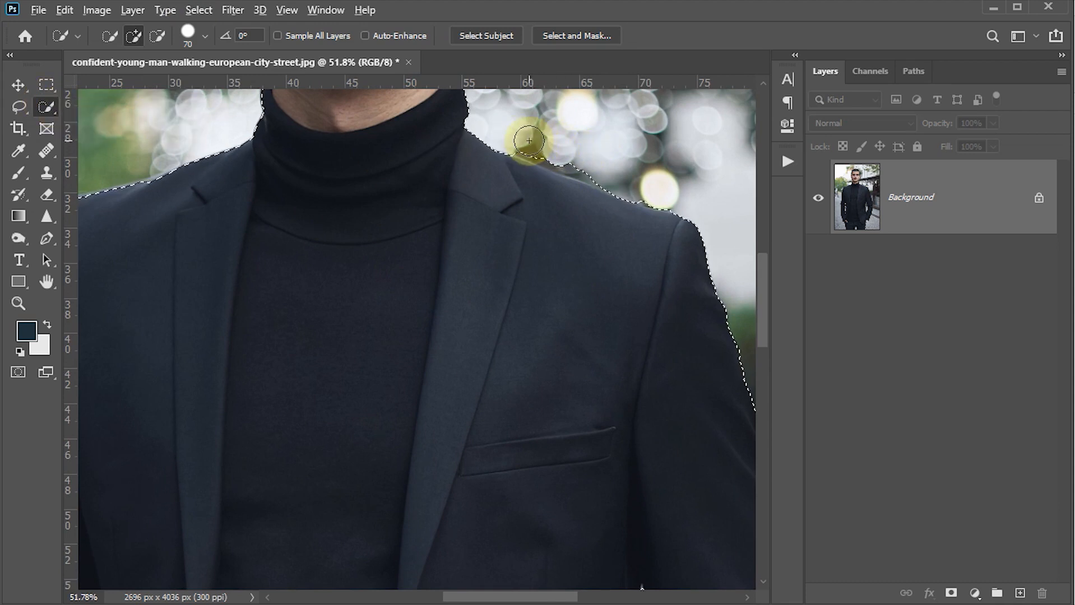
{"action": "left_click_drag", "start_coordinate": [530, 141], "coordinate": [607, 169], "text": "alt"}
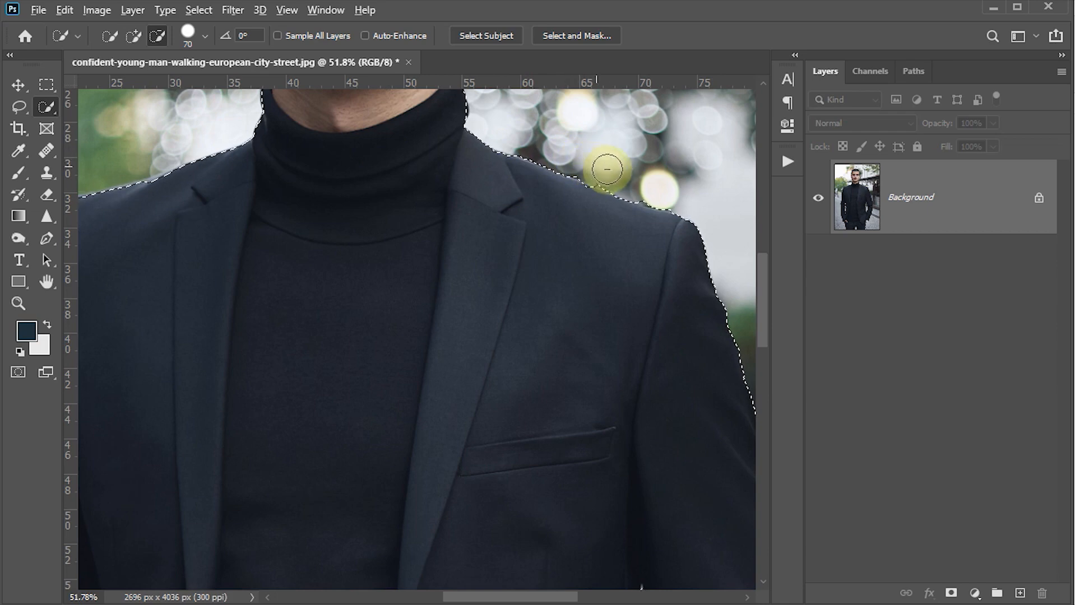
Add the wristwatch below the jacket sleeve to the selection with the Quick Selection tool.
{"action": "scroll", "coordinate": [596, 357], "scroll_direction": "down", "scroll_amount": 4}
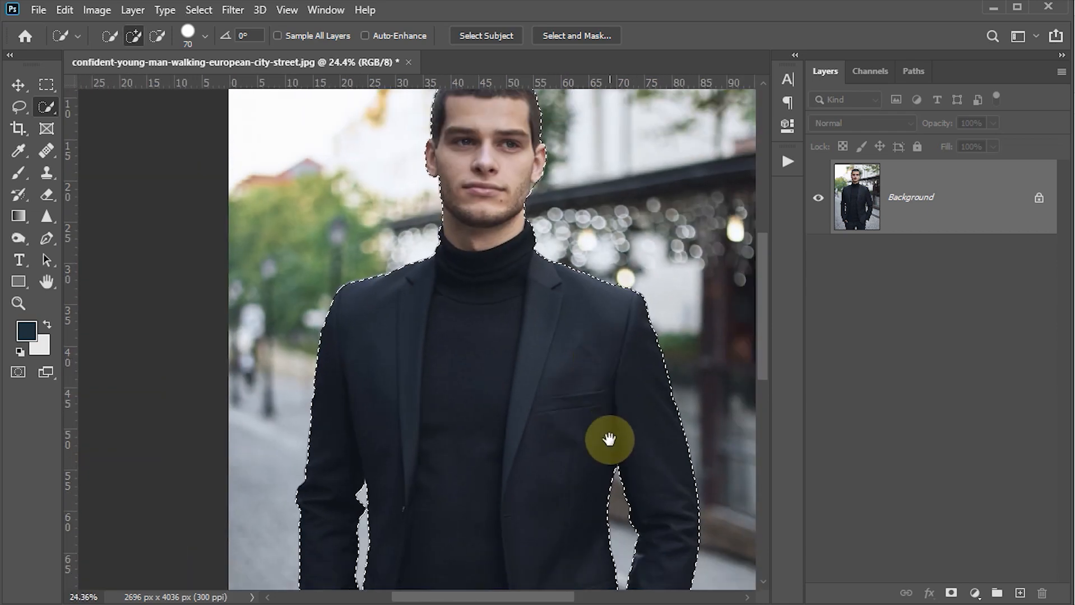
{"action": "left_click_drag", "start_coordinate": [609, 440], "coordinate": [547, 240]}
{"action": "scroll", "coordinate": [532, 367], "scroll_direction": "up", "scroll_amount": 4}
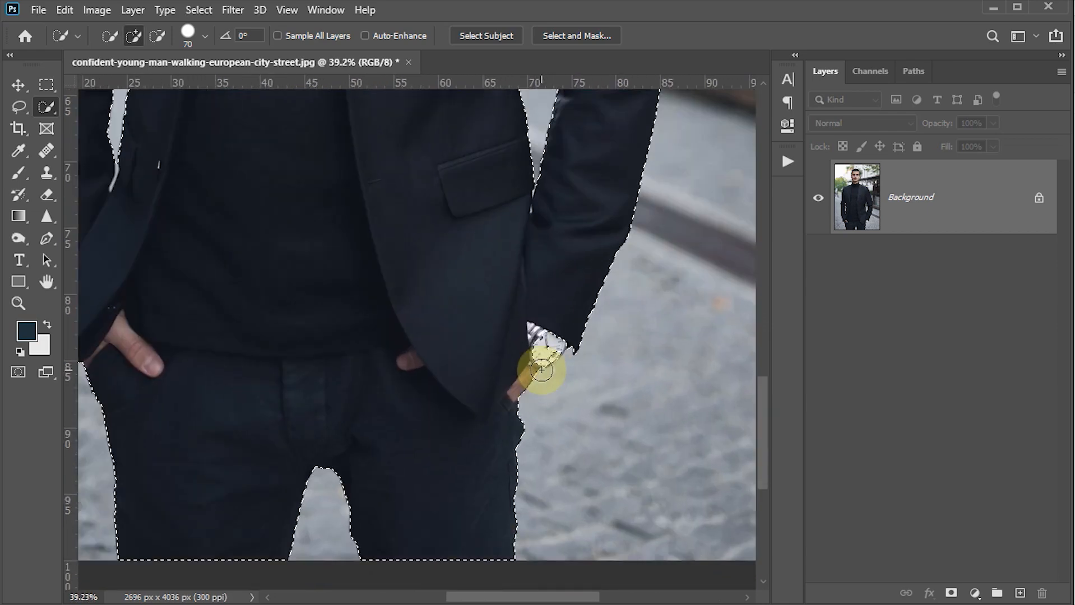
{"action": "mouse_move", "coordinate": [538, 310]}
{"action": "left_mouse_down"}
{"action": "mouse_move", "coordinate": [549, 329]}
{"action": "mouse_move", "coordinate": [546, 318]}
{"action": "mouse_move", "coordinate": [533, 337]}
{"action": "mouse_move", "coordinate": [523, 320]}
{"action": "left_mouse_up"}
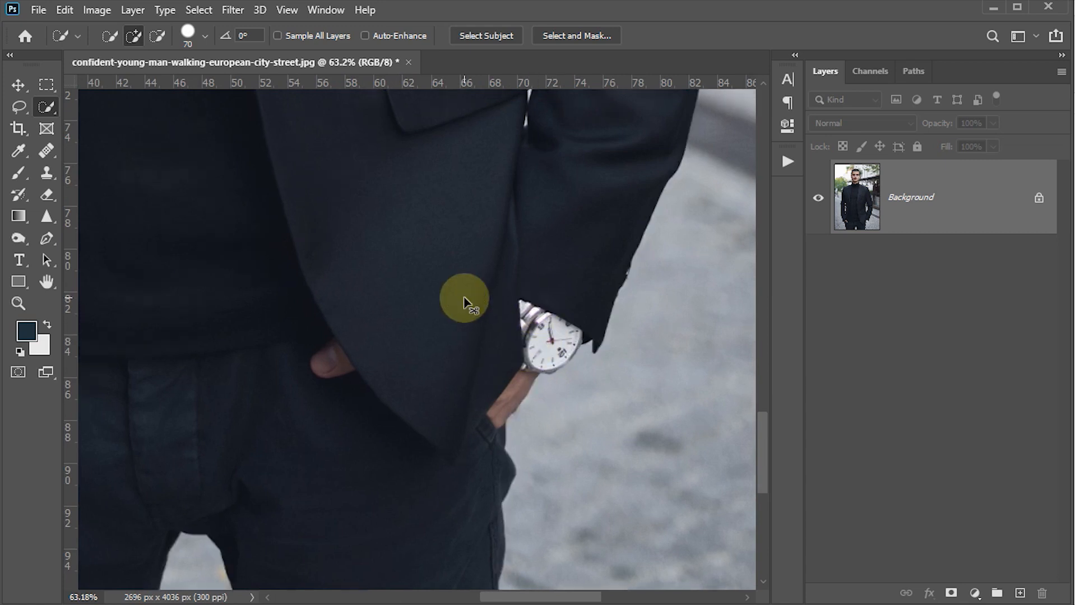
Convert the selection into a layer mask that hides the street background, and duplicate the masked layer.
{"action": "key", "text": "ctrl+0"}
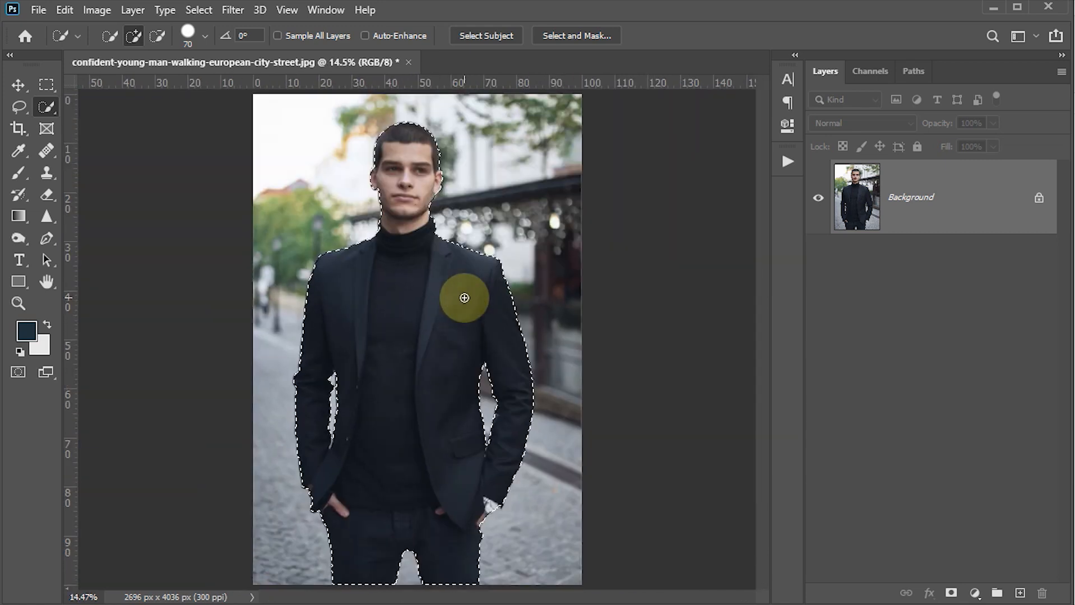
{"action": "left_click", "coordinate": [950, 593]}
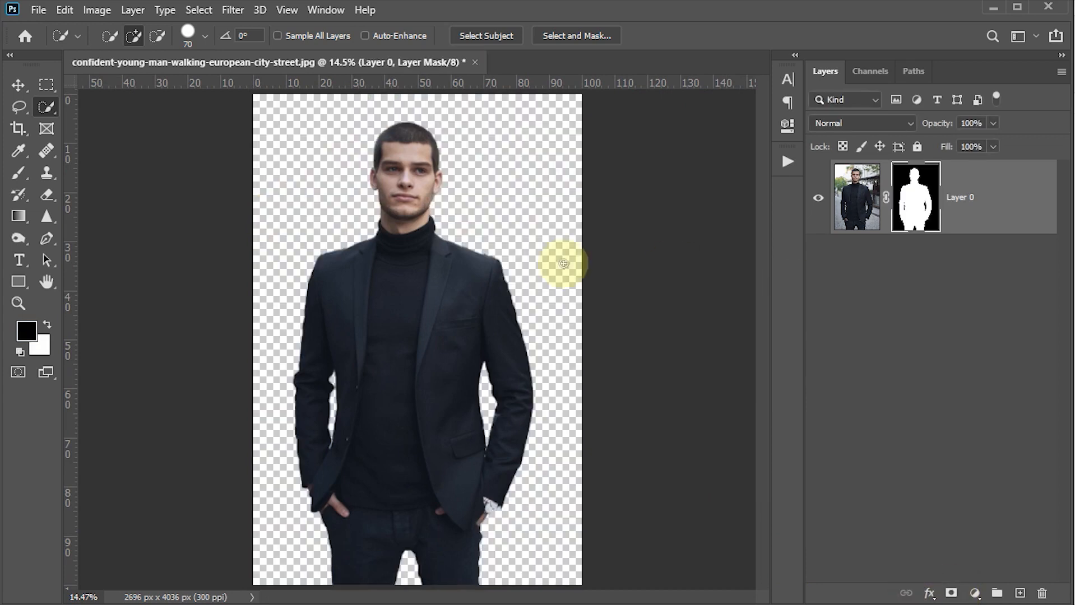
{"action": "key", "text": "v"}
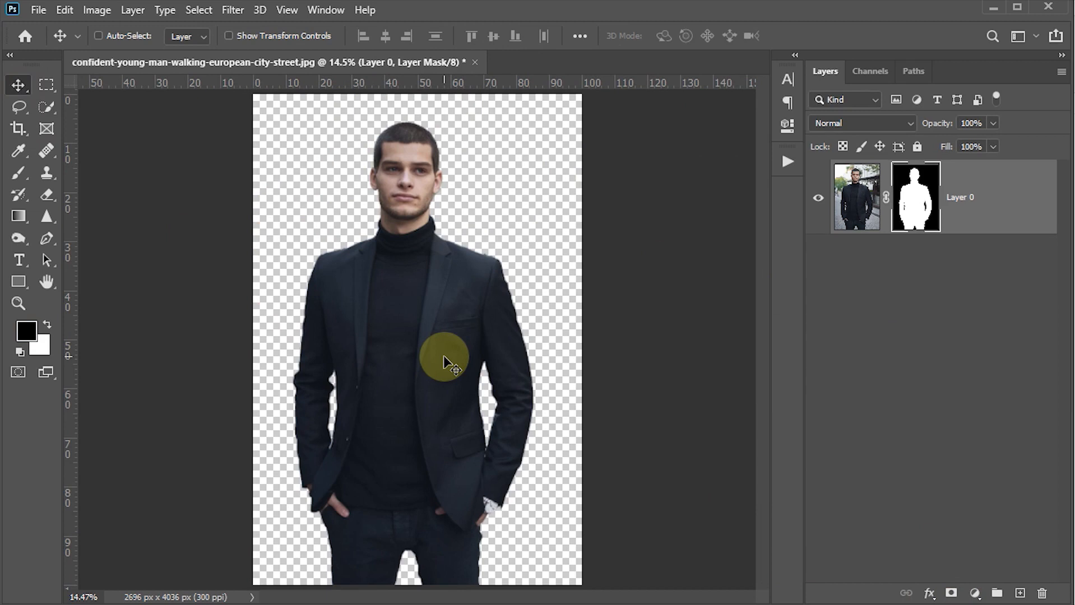
{"action": "key", "text": "ctrl+j"}
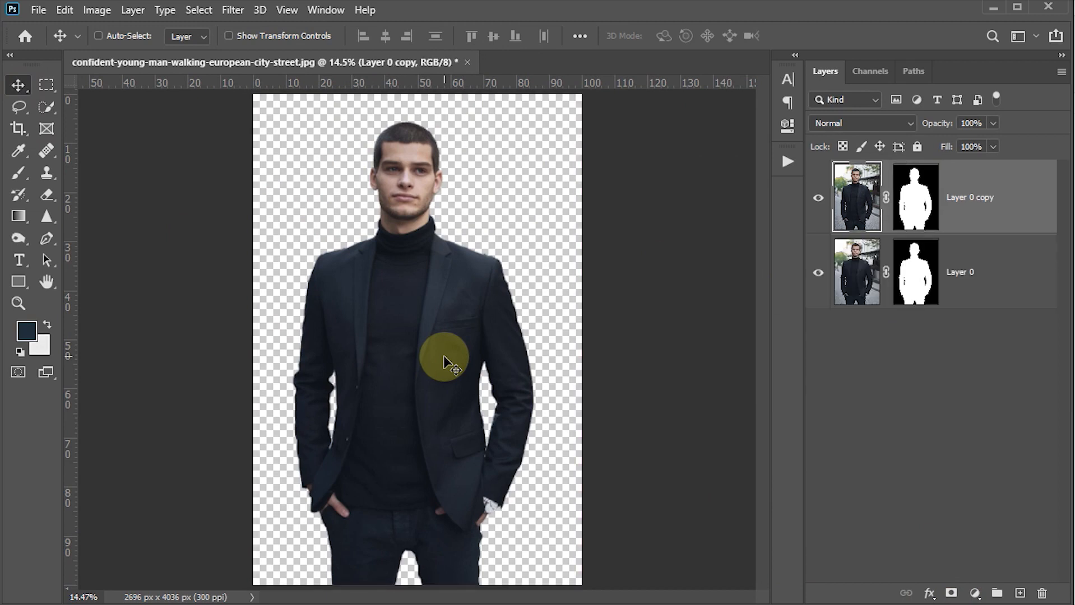
Add a white (ffffff) Solid Color fill layer between the two masked layers of the man.
{"action": "left_click", "coordinate": [850, 285]}
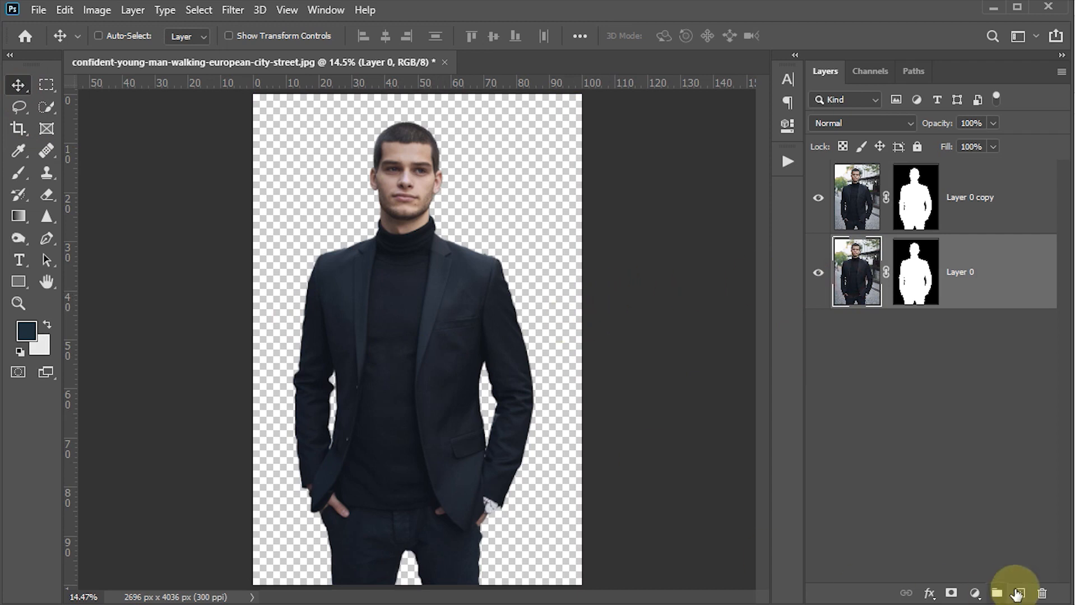
{"action": "left_click", "coordinate": [974, 594]}
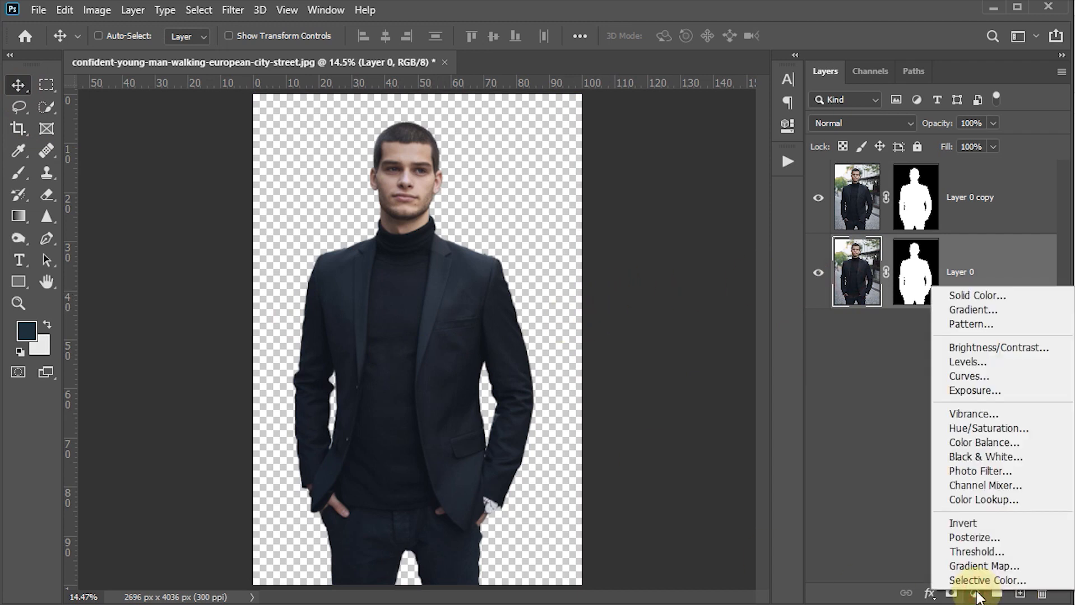
{"action": "left_click", "coordinate": [969, 300]}
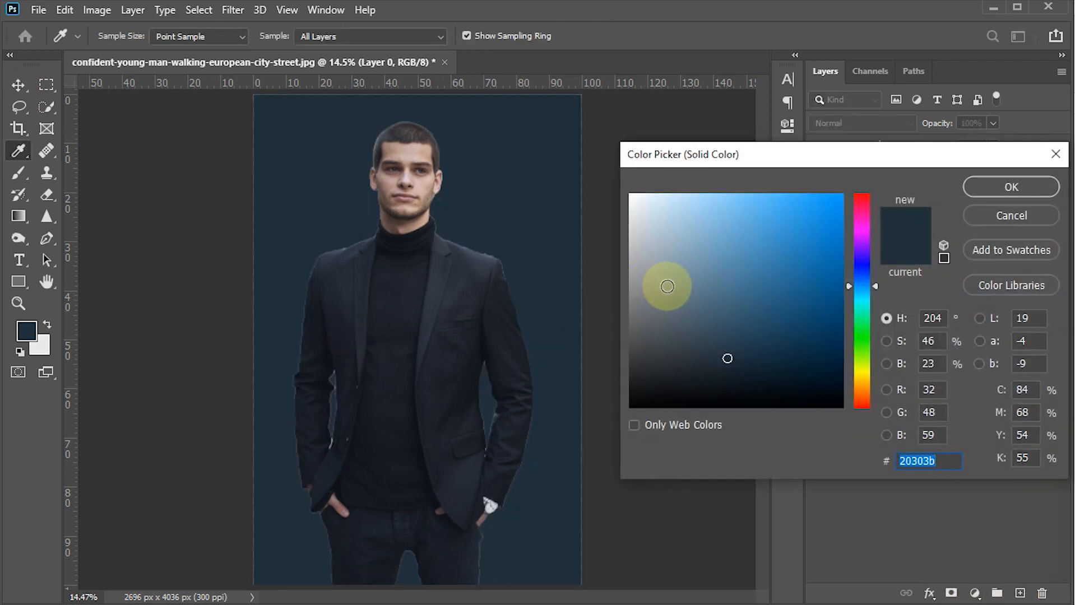
{"action": "left_click_drag", "start_coordinate": [702, 272], "coordinate": [616, 175]}
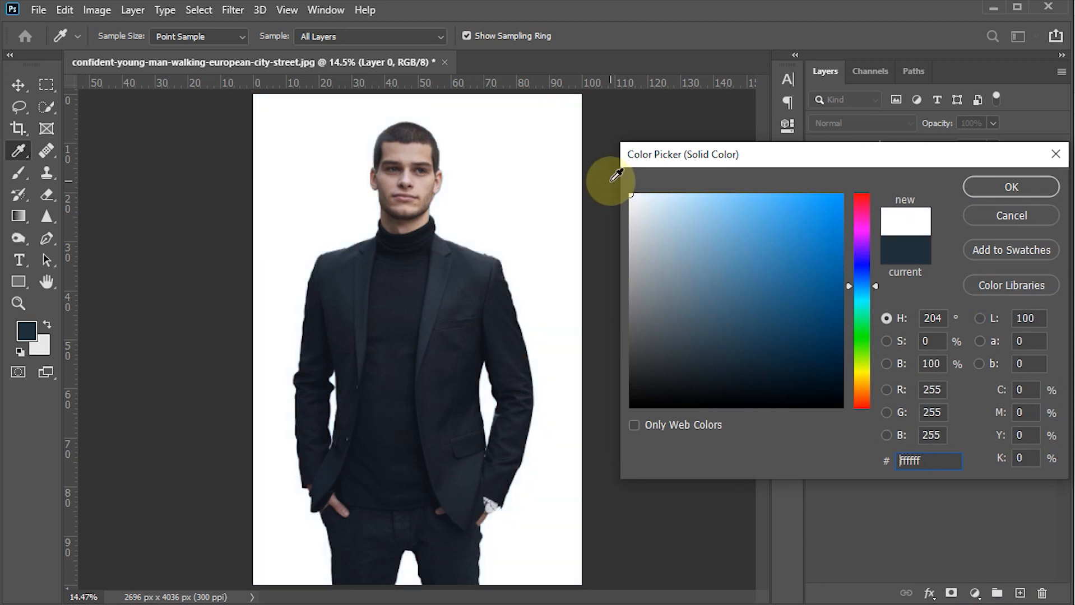
{"action": "left_click", "coordinate": [1001, 186]}
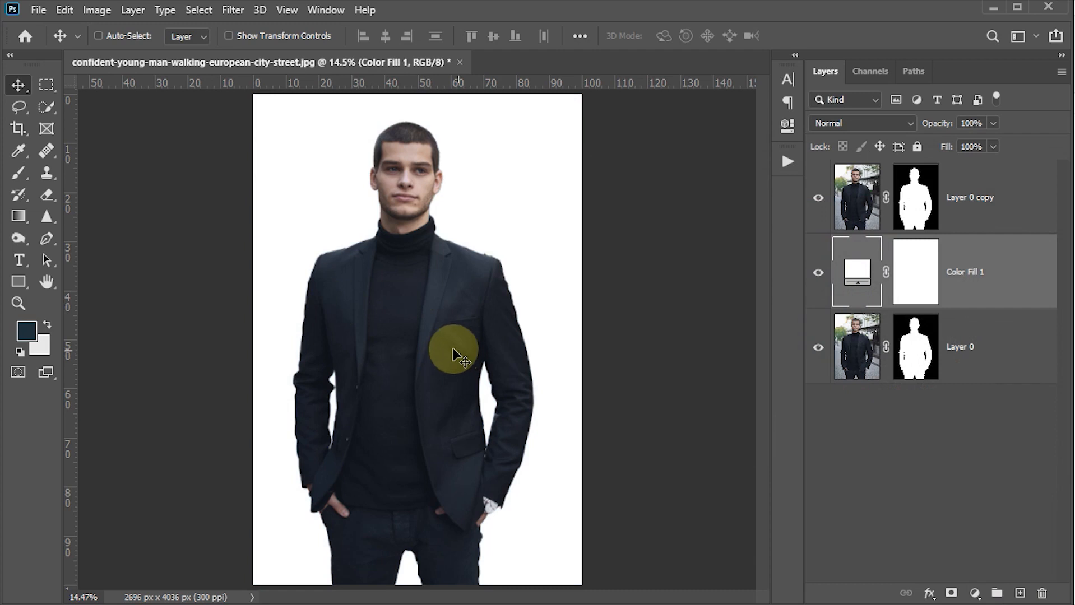
Place pexels-mitch-kesler-2252338.jpg above the top masked layer and set its blend mode to Screen.
{"action": "left_click", "coordinate": [858, 196]}
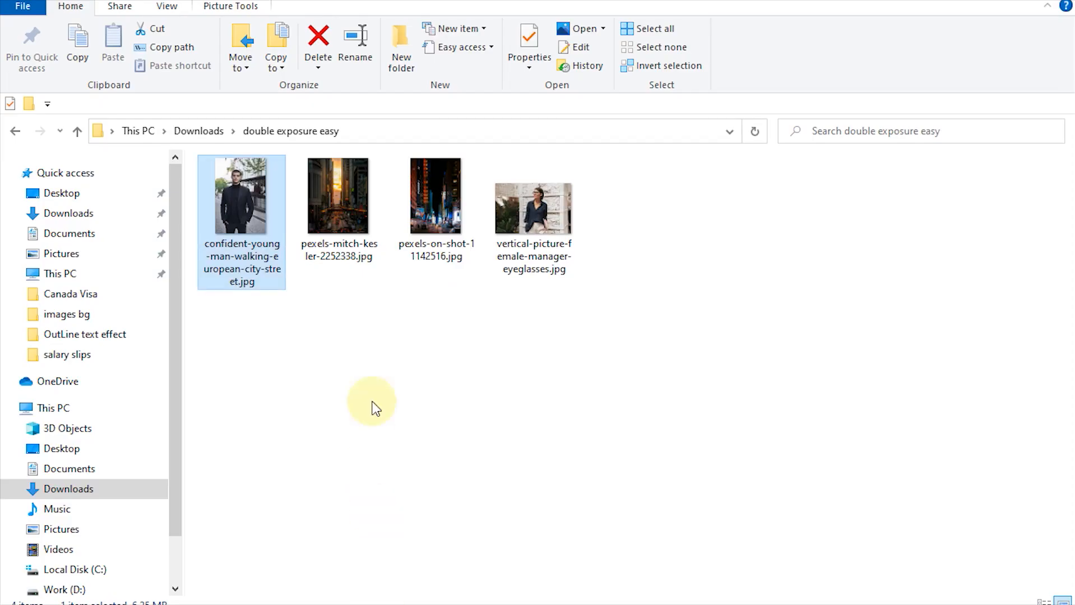
{"action": "left_click", "coordinate": [336, 222]}
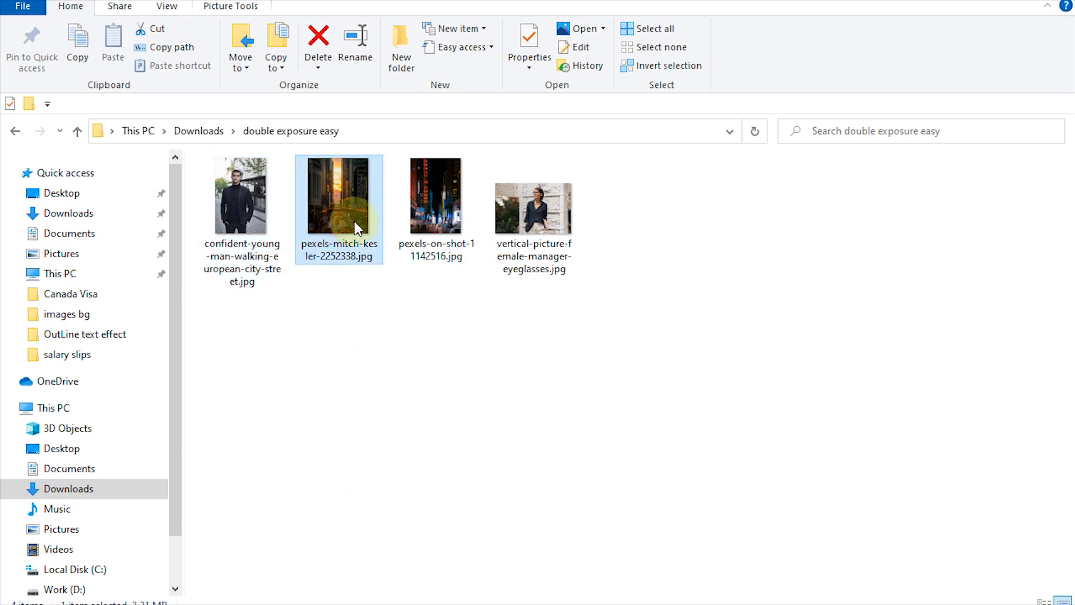
{"action": "left_click_drag", "start_coordinate": [350, 242], "coordinate": [445, 413]}
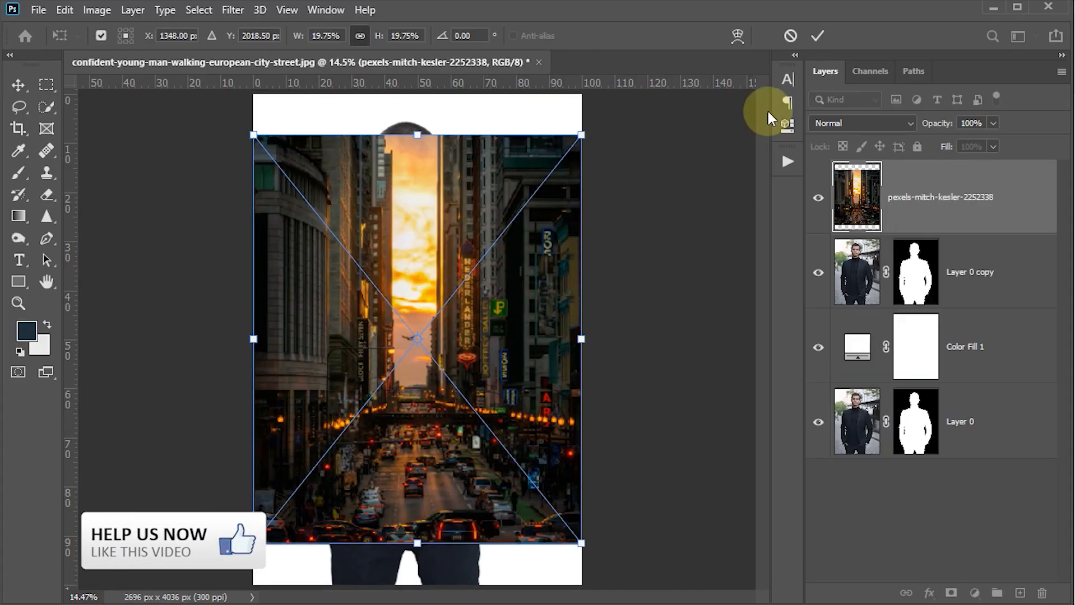
{"action": "left_click", "coordinate": [819, 35]}
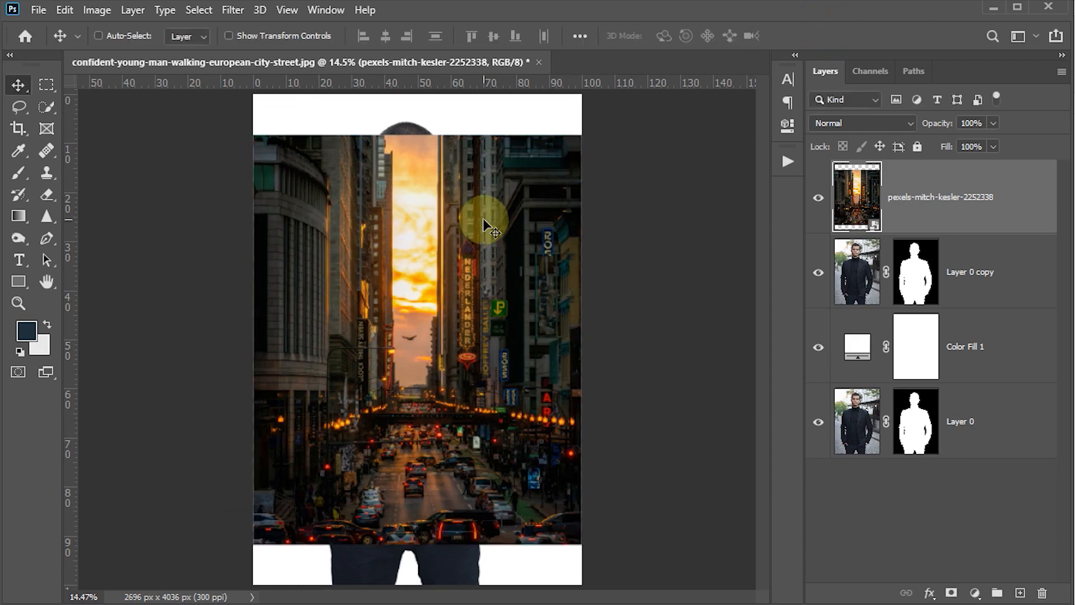
{"action": "left_click", "coordinate": [912, 121]}
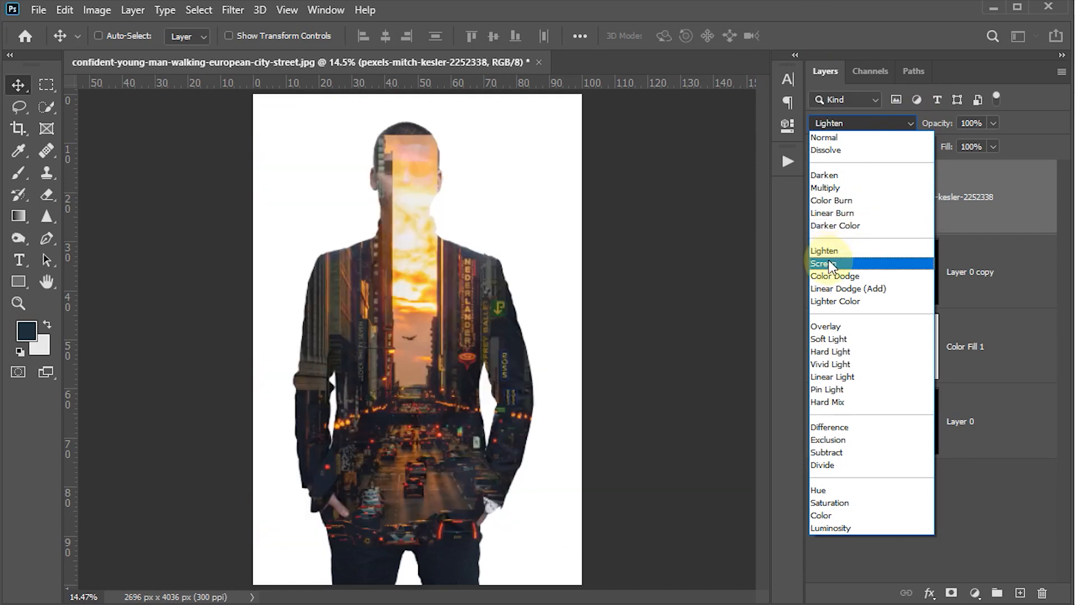
{"action": "left_click", "coordinate": [828, 262]}
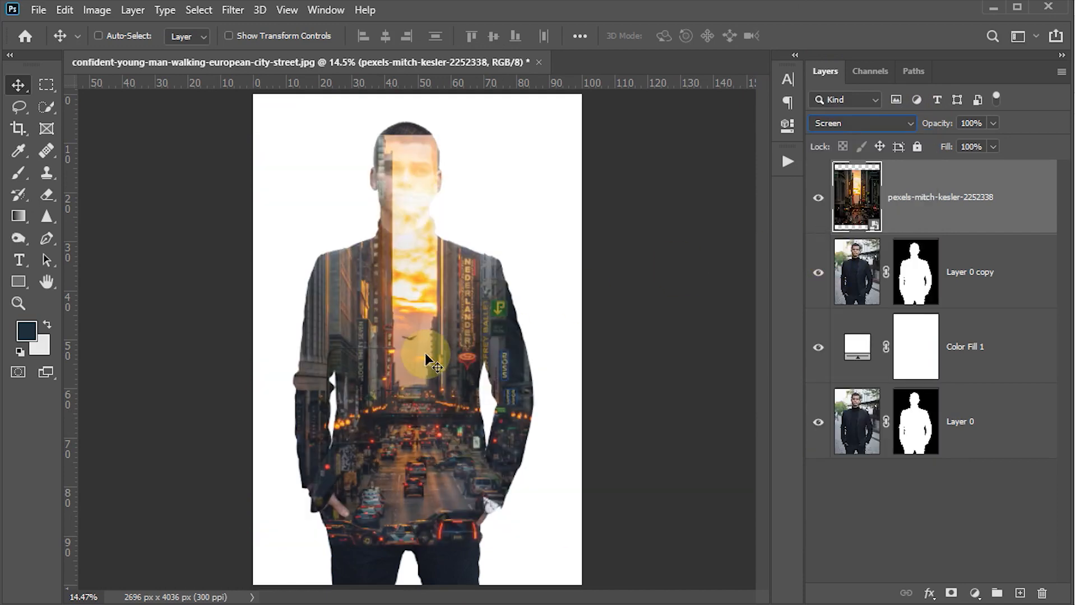
Scale the placed city image proportionally to 26.80% so it covers the man's whole figure.
{"action": "key", "text": "ctrl"}
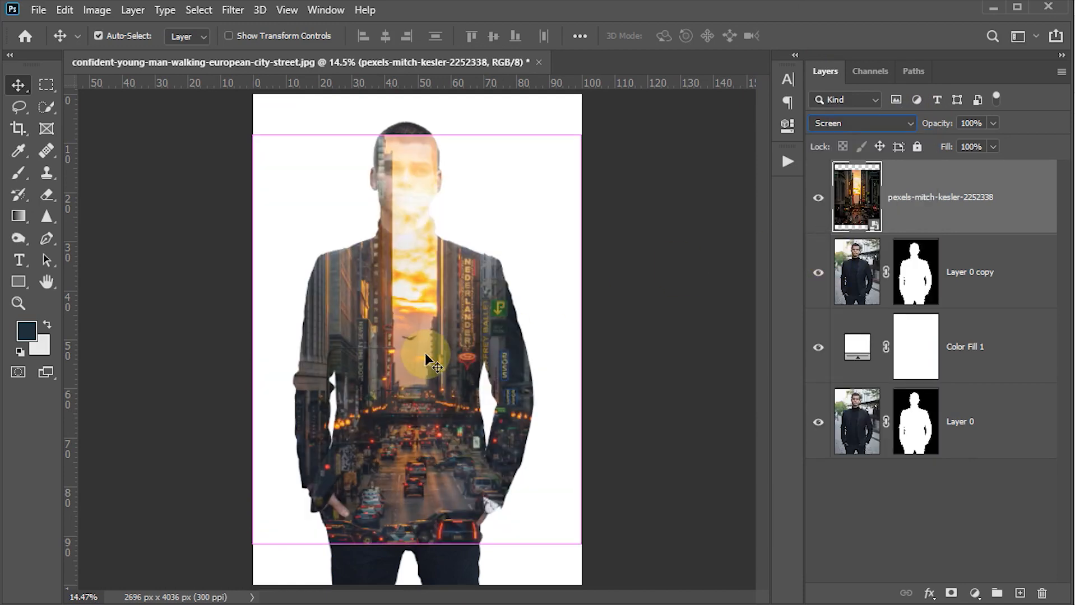
{"action": "key", "text": "ctrl+t"}
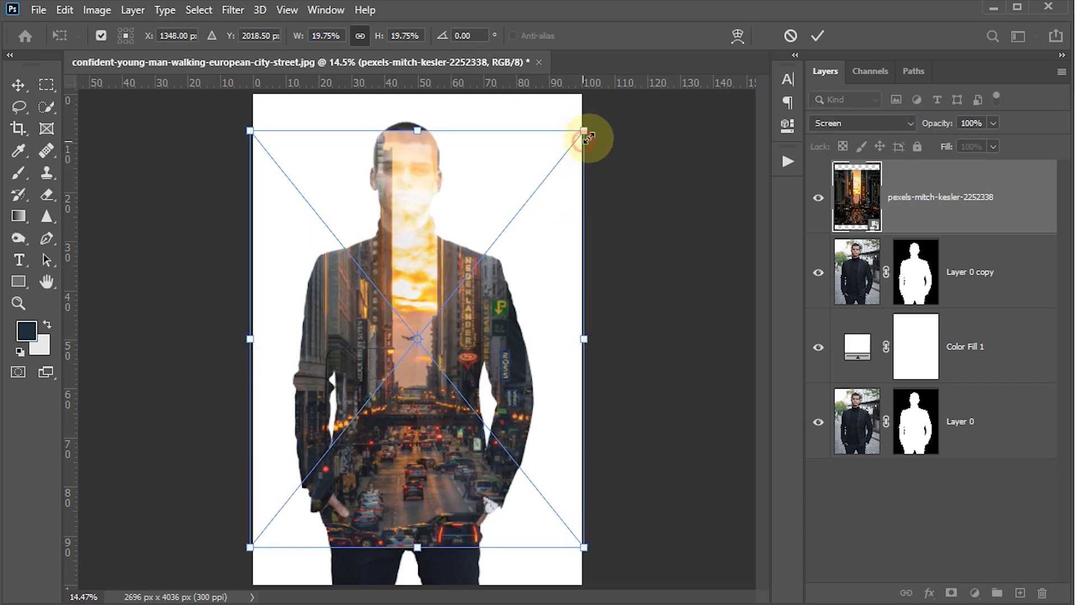
{"action": "left_click_drag", "start_coordinate": [585, 136], "coordinate": [666, 88]}
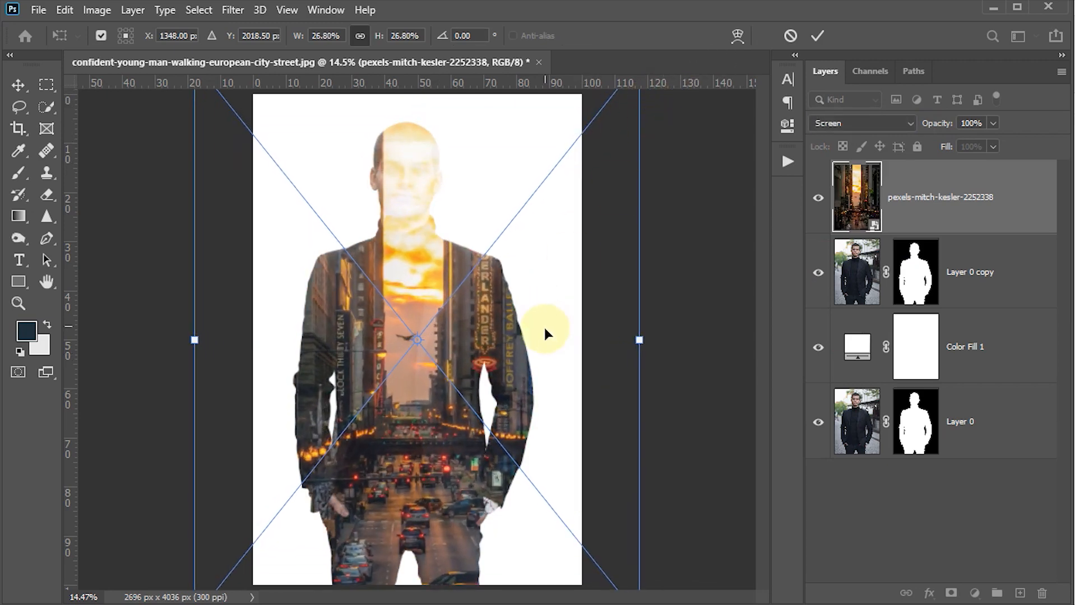
{"action": "mouse_move", "coordinate": [545, 329]}
{"action": "left_mouse_down"}
{"action": "mouse_move", "coordinate": [544, 308]}
{"action": "mouse_move", "coordinate": [544, 335]}
{"action": "left_mouse_up"}
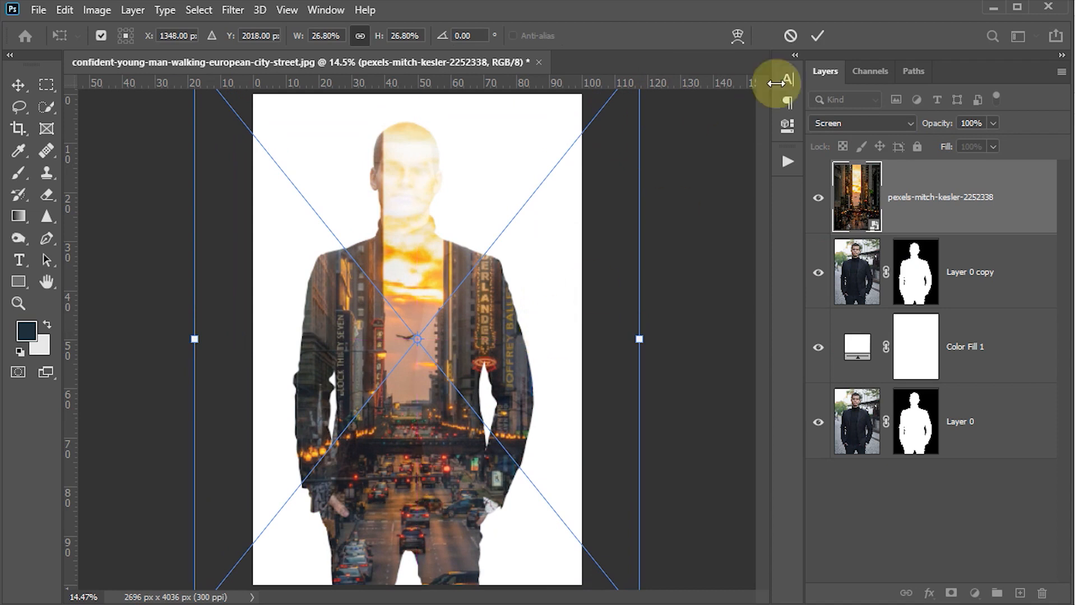
{"action": "left_click", "coordinate": [811, 37]}
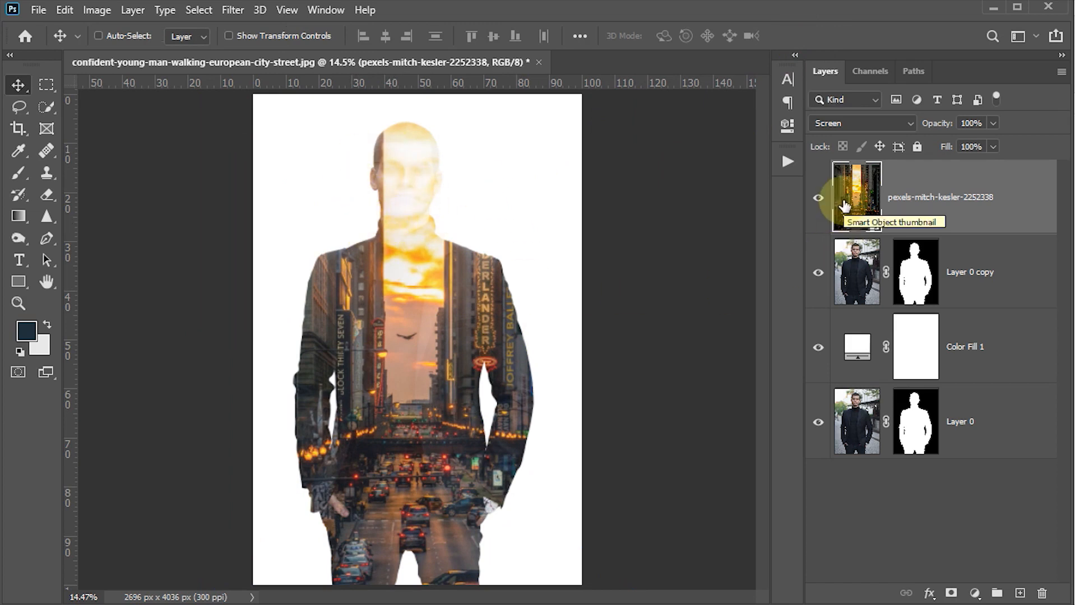
Add a layer mask to the city image layer and set up a black brush at 1000 px and 40% opacity.
{"action": "left_click", "coordinate": [951, 595]}
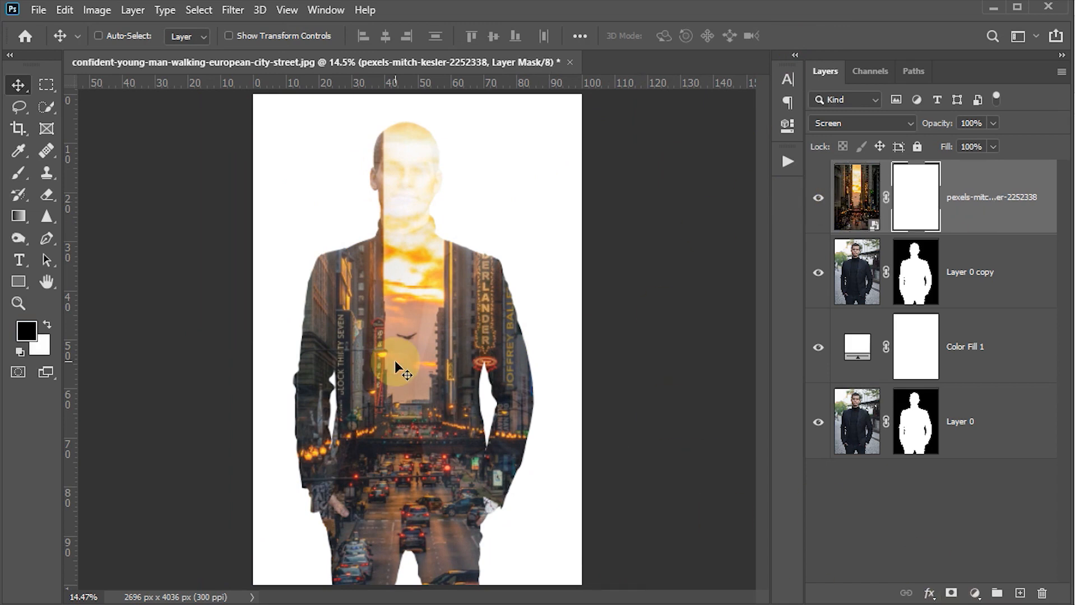
{"action": "key", "text": "b"}
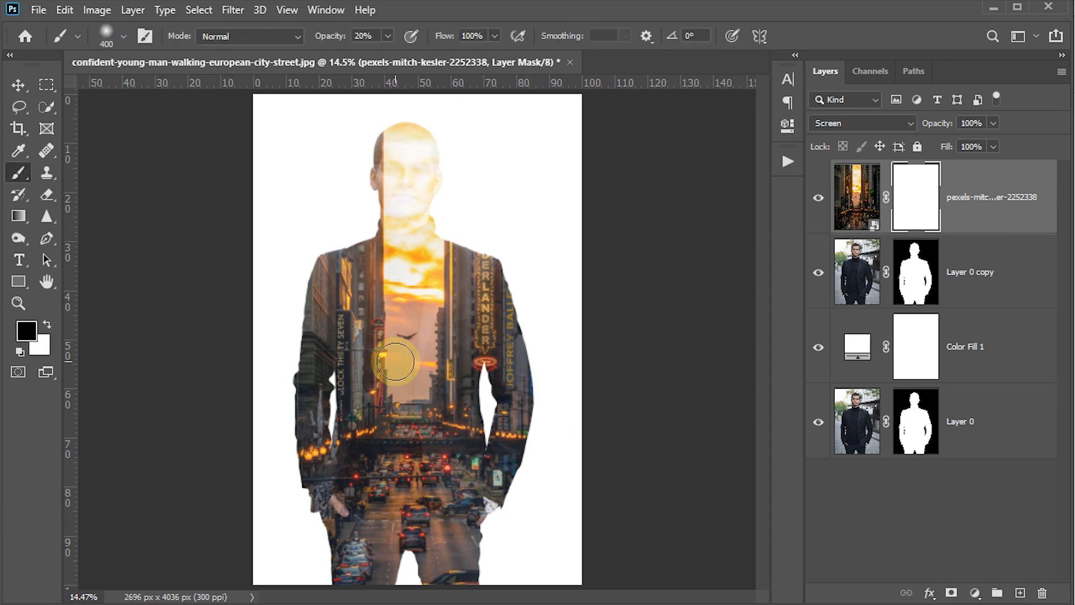
{"action": "left_click", "coordinate": [373, 36]}
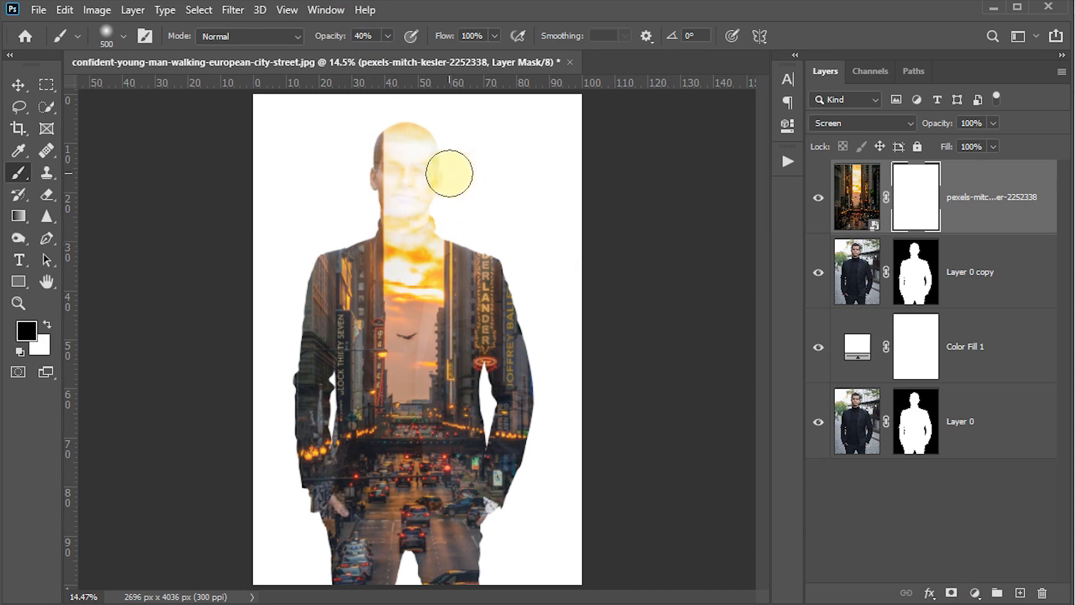
{"action": "key", "text": "bracketright"}
{"action": "key", "text": "bracketright"}
{"action": "key", "text": "bracketright"}
{"action": "key", "text": "bracketright"}
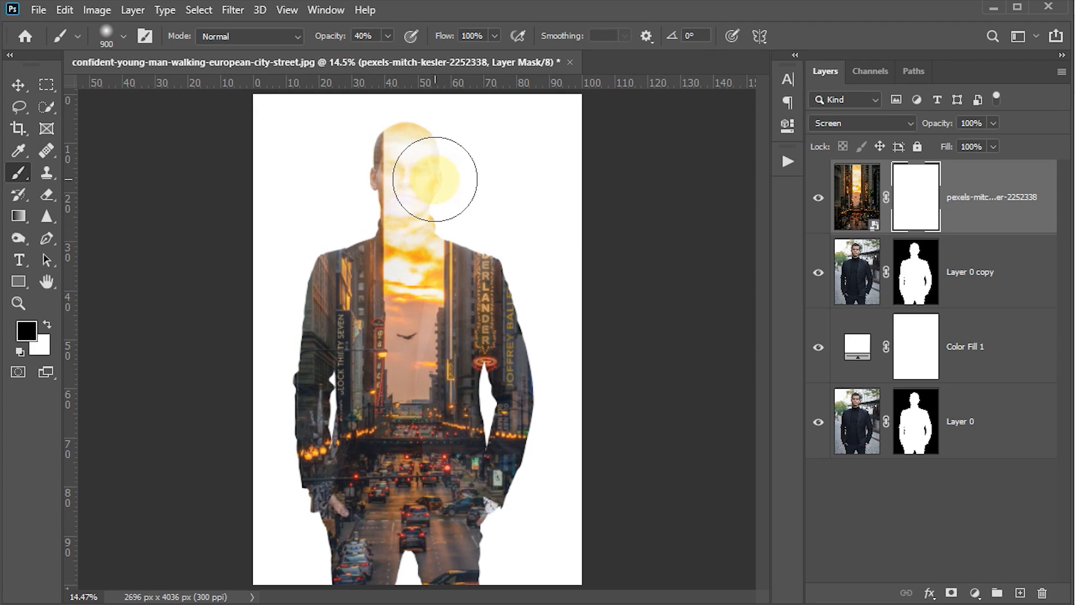
{"action": "key", "text": "bracketright"}
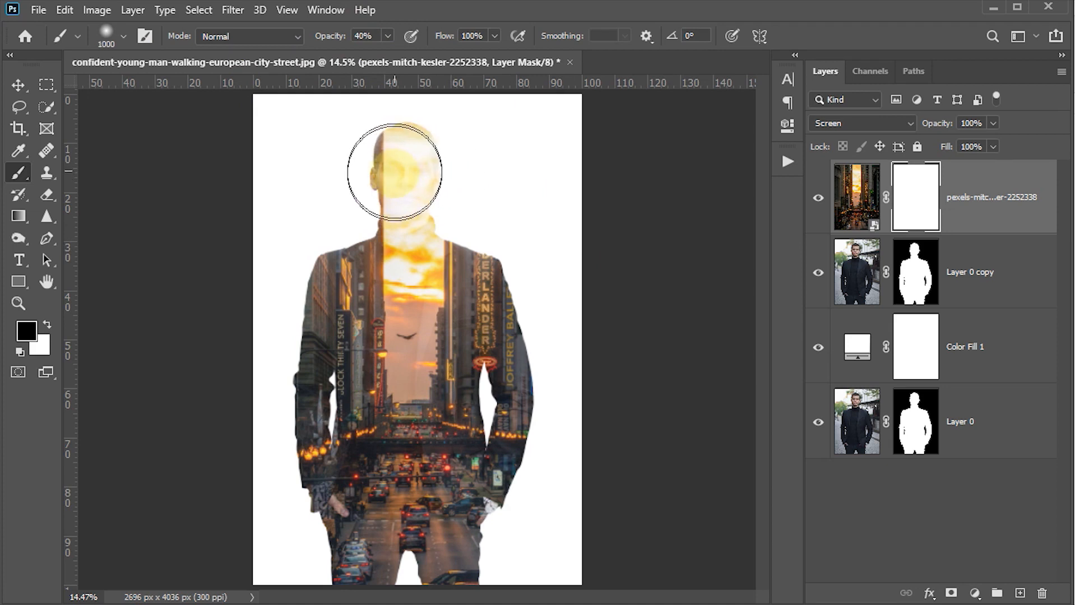
Paint black on the city layer's mask over the man's head to reveal his face, reducing the brush to 700 px for the finer strokes.
{"action": "mouse_move", "coordinate": [398, 161]}
{"action": "left_mouse_down"}
{"action": "mouse_move", "coordinate": [437, 184]}
{"action": "mouse_move", "coordinate": [391, 186]}
{"action": "mouse_move", "coordinate": [396, 155]}
{"action": "mouse_move", "coordinate": [409, 177]}
{"action": "left_mouse_up"}
{"action": "scroll", "coordinate": [409, 177], "scroll_direction": "up", "scroll_amount": 3}
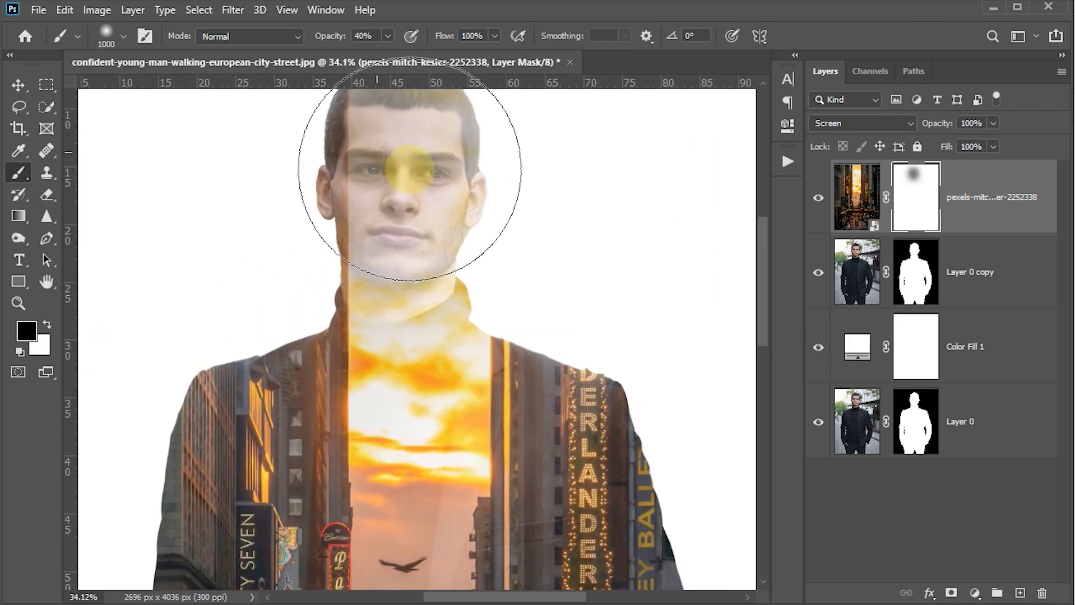
{"action": "key", "text": "bracketleft"}
{"action": "key", "text": "bracketleft"}
{"action": "key", "text": "bracketleft"}
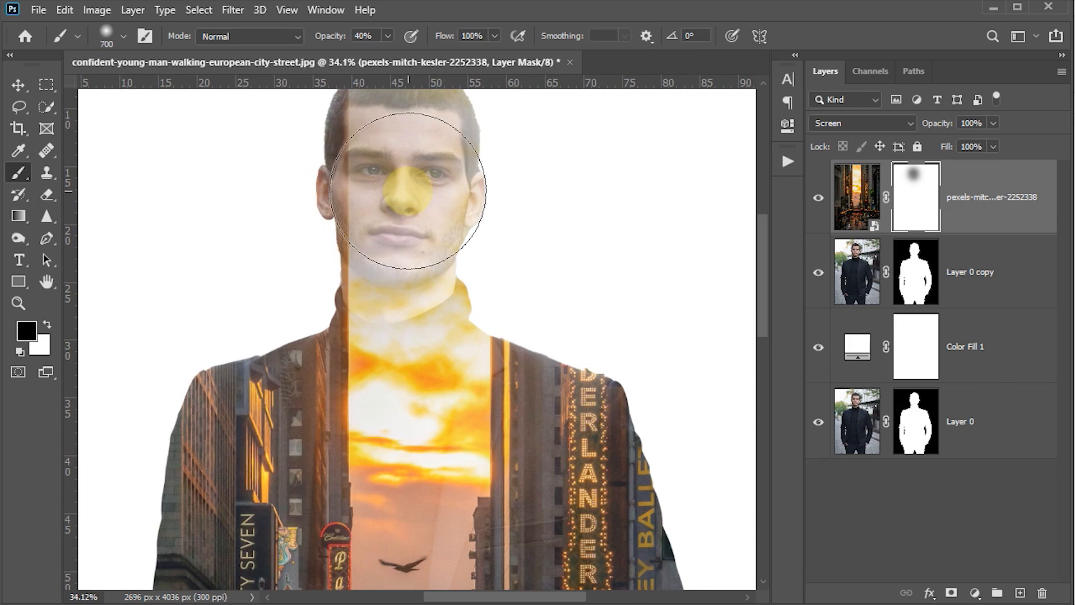
{"action": "scroll", "coordinate": [392, 192], "scroll_direction": "up", "scroll_amount": 2}
{"action": "mouse_move", "coordinate": [380, 194]}
{"action": "left_mouse_down"}
{"action": "mouse_move", "coordinate": [372, 221]}
{"action": "mouse_move", "coordinate": [383, 286]}
{"action": "mouse_move", "coordinate": [402, 241]}
{"action": "mouse_move", "coordinate": [375, 269]}
{"action": "mouse_move", "coordinate": [384, 286]}
{"action": "mouse_move", "coordinate": [429, 241]}
{"action": "mouse_move", "coordinate": [384, 312]}
{"action": "mouse_move", "coordinate": [407, 235]}
{"action": "left_mouse_up"}
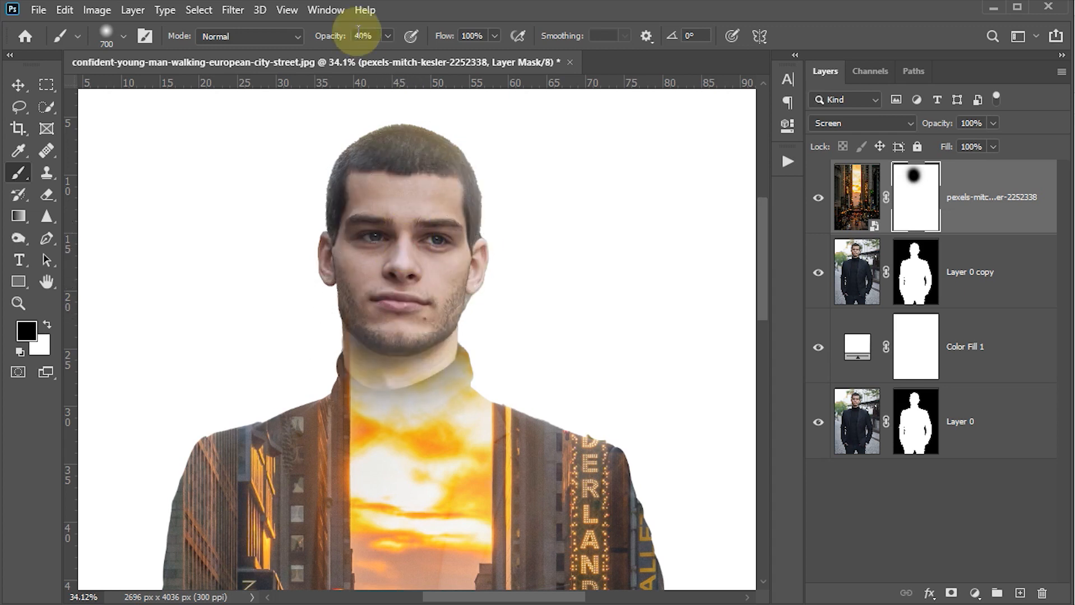
Set the brush to 15% opacity and 800 px, and softly mask the city image around the man's neck and collar.
{"action": "left_click_drag", "start_coordinate": [371, 37], "coordinate": [321, 44]}
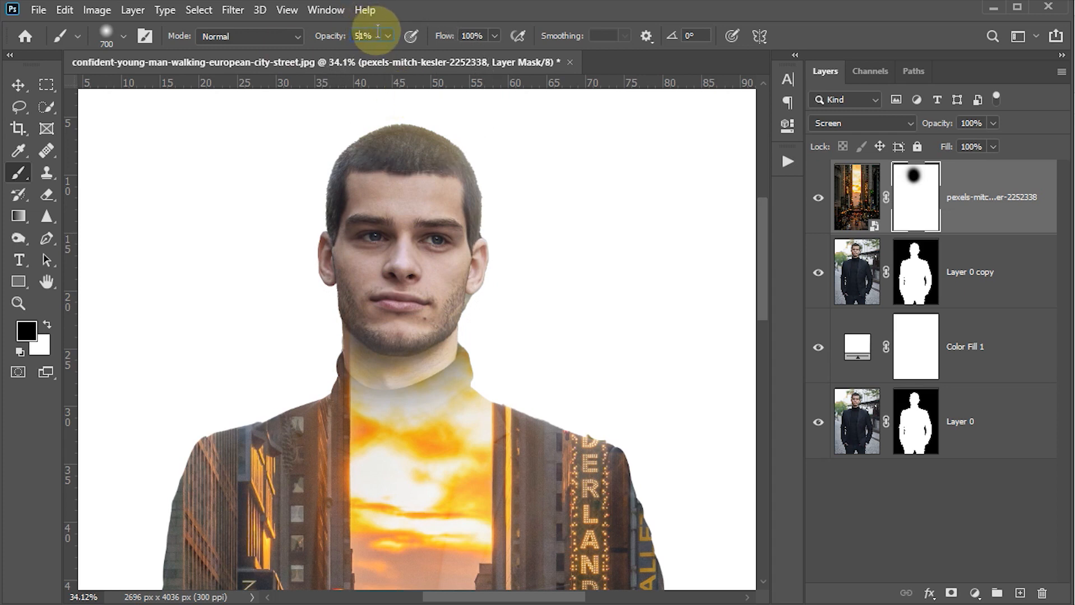
{"action": "type", "text": "15"}
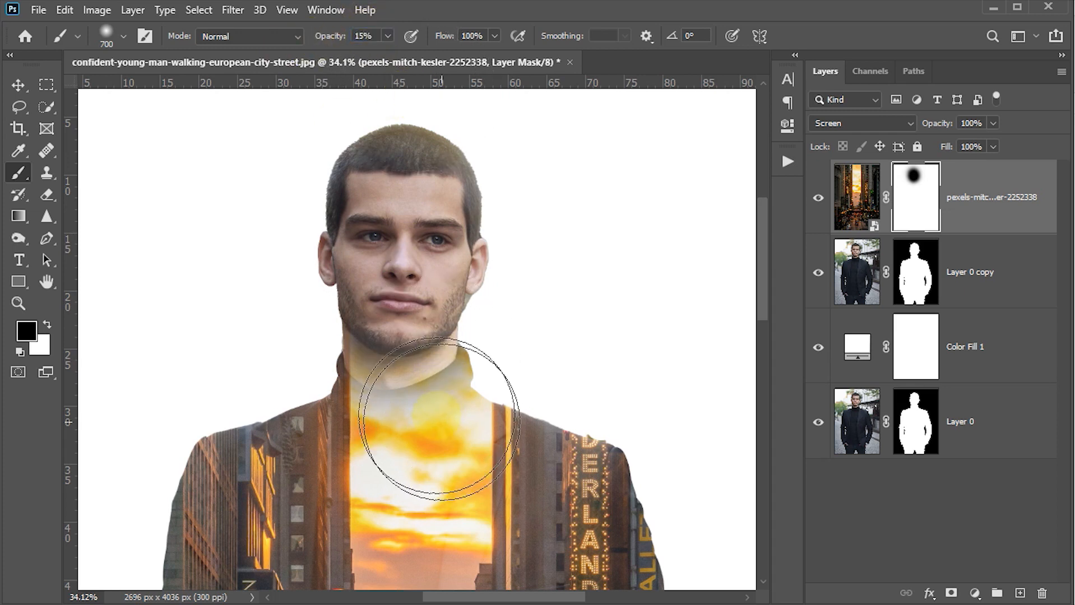
{"action": "key", "text": "bracketright"}
{"action": "left_click", "coordinate": [379, 402]}
{"action": "left_click_drag", "start_coordinate": [380, 402], "coordinate": [430, 376]}
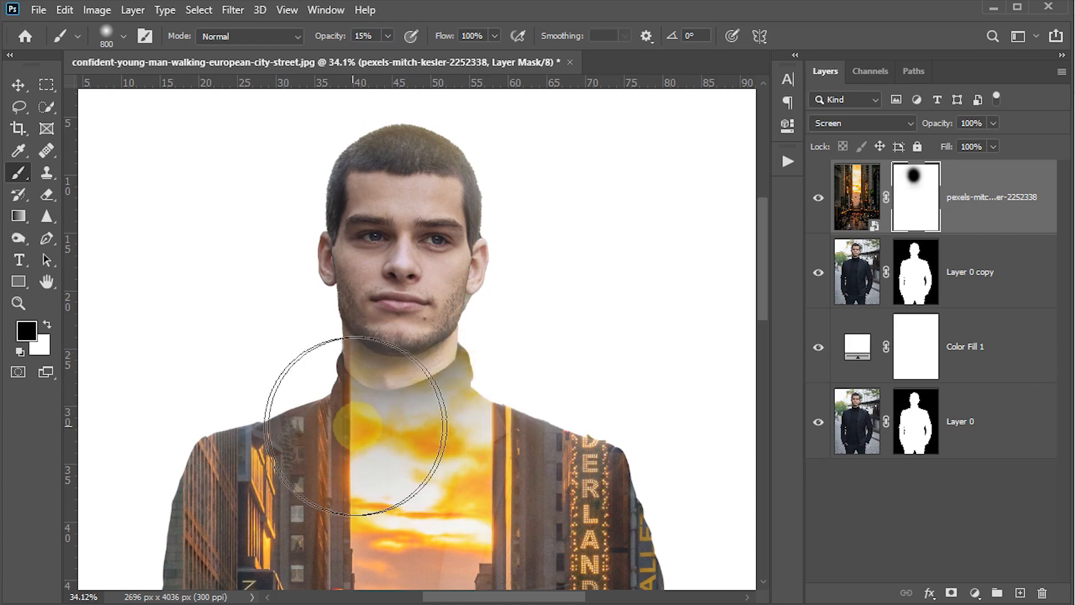
{"action": "mouse_move", "coordinate": [357, 425]}
{"action": "left_mouse_down"}
{"action": "mouse_move", "coordinate": [476, 359]}
{"action": "mouse_move", "coordinate": [462, 343]}
{"action": "left_mouse_up"}
{"action": "mouse_move", "coordinate": [370, 401]}
{"action": "left_mouse_down"}
{"action": "mouse_move", "coordinate": [435, 278]}
{"action": "mouse_move", "coordinate": [364, 394]}
{"action": "mouse_move", "coordinate": [459, 269]}
{"action": "mouse_move", "coordinate": [432, 384]}
{"action": "mouse_move", "coordinate": [502, 406]}
{"action": "mouse_move", "coordinate": [473, 316]}
{"action": "mouse_move", "coordinate": [387, 208]}
{"action": "mouse_move", "coordinate": [477, 181]}
{"action": "mouse_move", "coordinate": [390, 230]}
{"action": "mouse_move", "coordinate": [488, 230]}
{"action": "mouse_move", "coordinate": [371, 319]}
{"action": "left_mouse_up"}
{"action": "key", "text": "ctrl+0"}
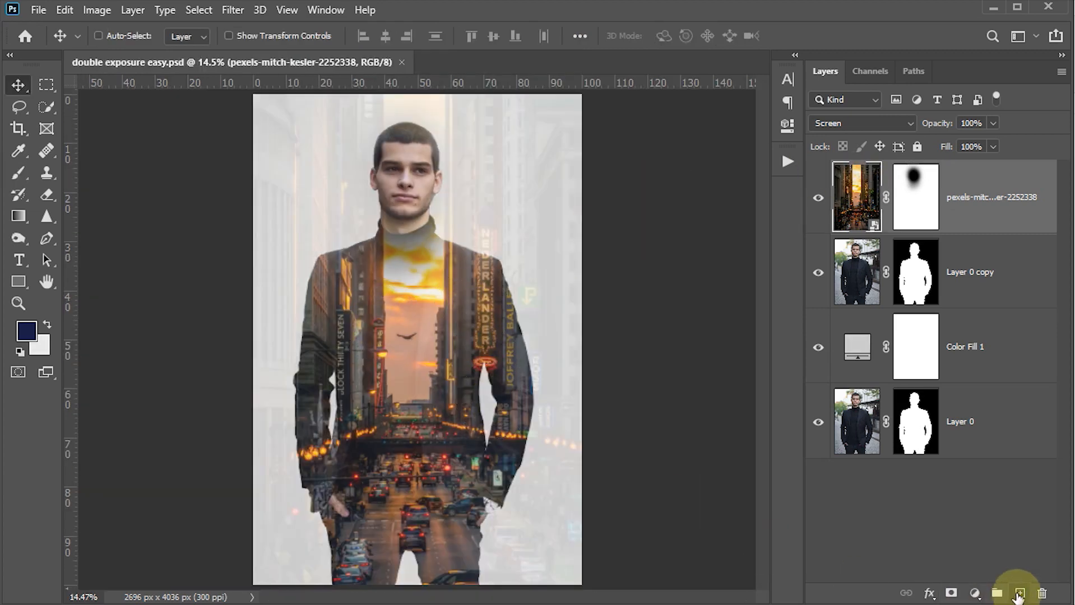
Add a new empty layer above the city image and set its blend mode to Overlay.
{"action": "left_click", "coordinate": [1020, 593]}
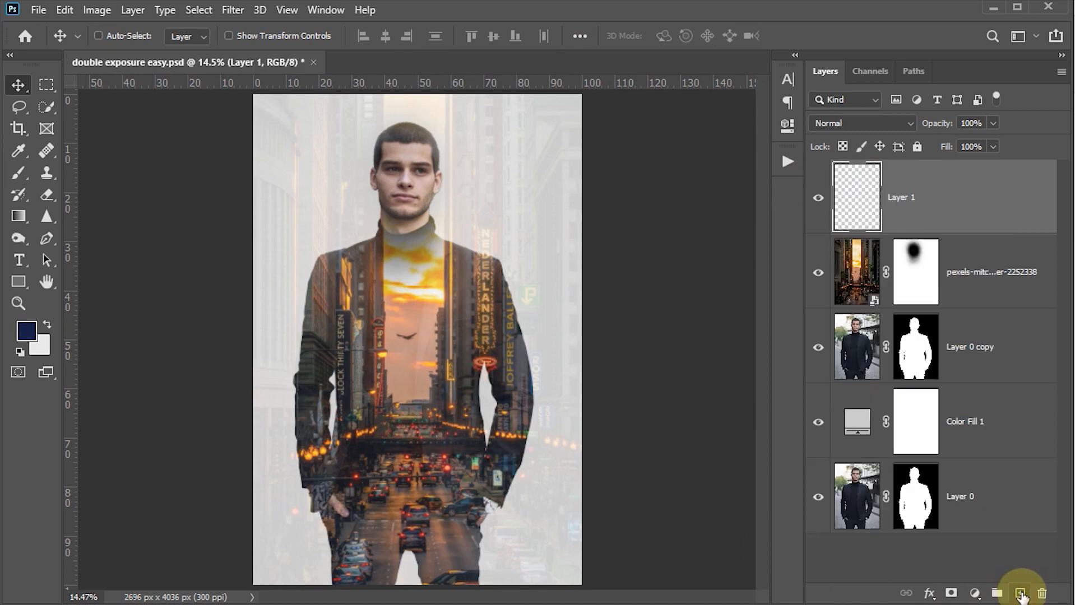
{"action": "left_click", "coordinate": [909, 124]}
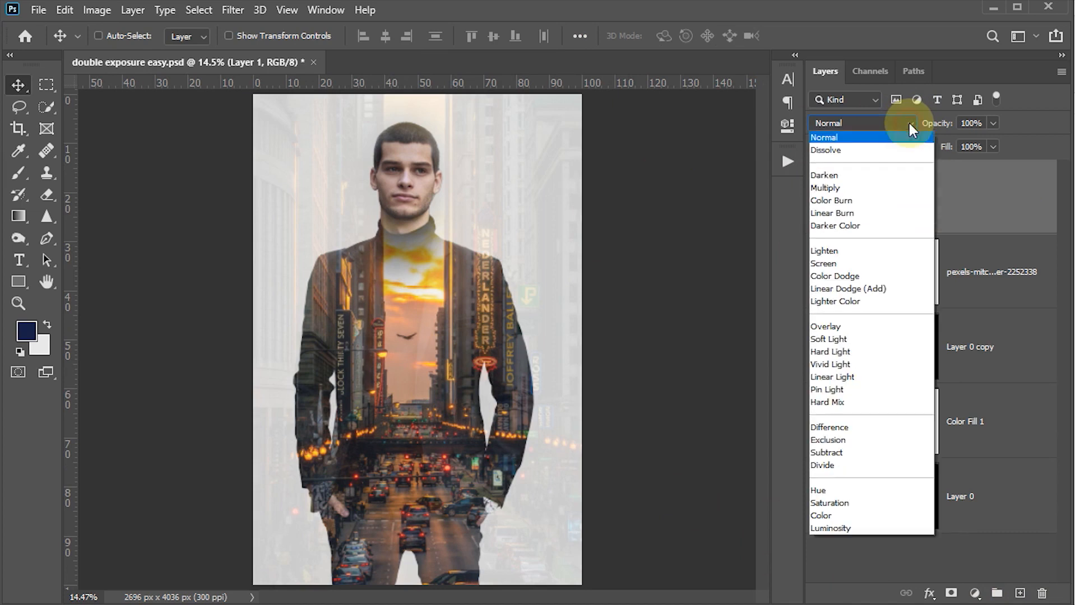
{"action": "left_click", "coordinate": [824, 326]}
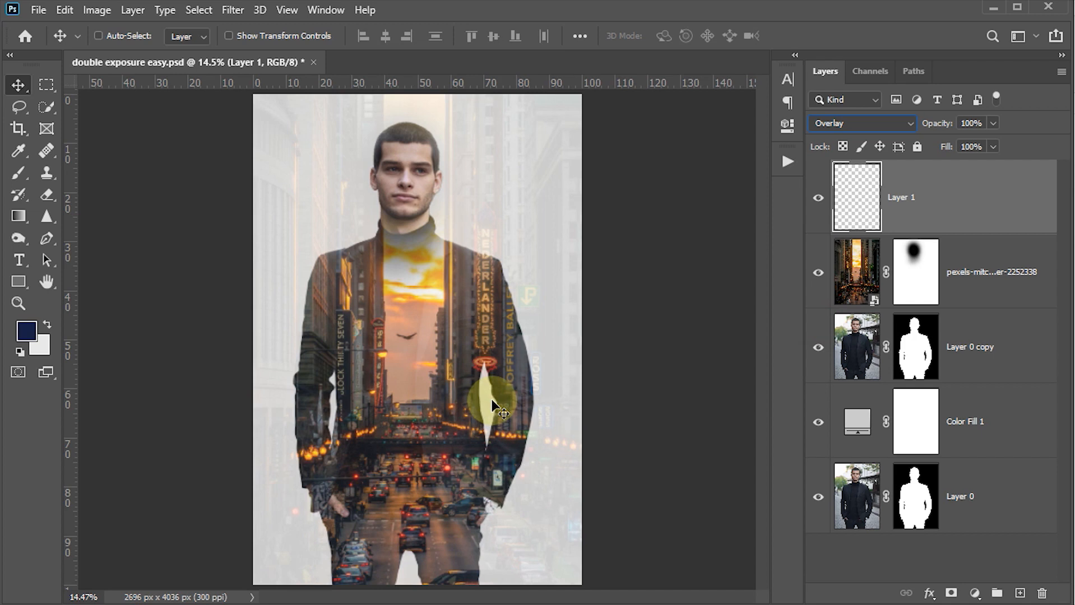
With an 1800 px brush at 40% opacity, paint orange-brown tones sampled from the city image over the upper background on both sides of the man.
{"action": "key", "text": "b"}
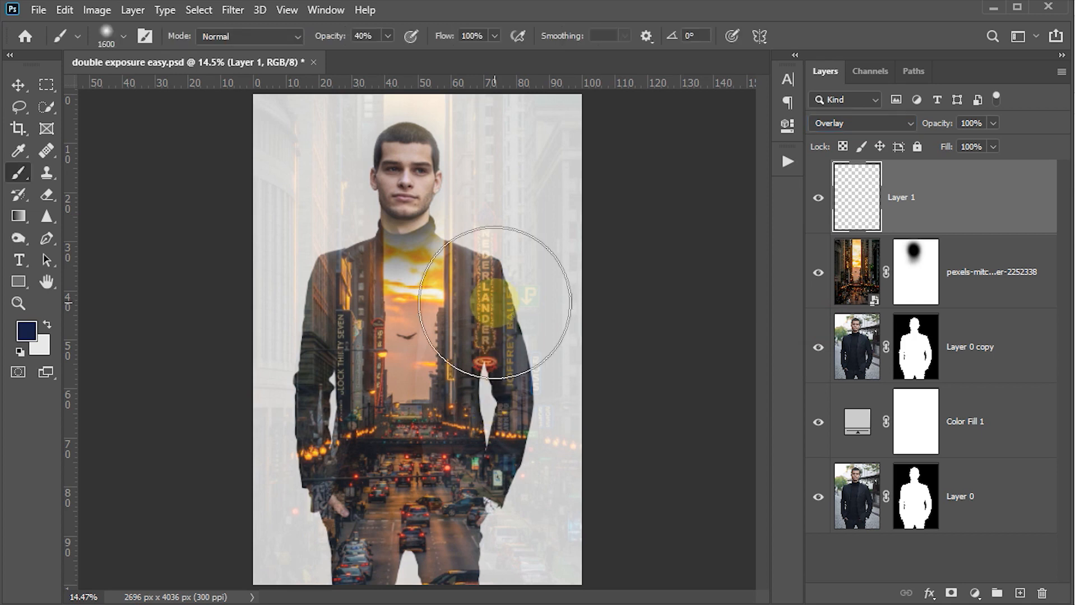
{"action": "left_click", "coordinate": [363, 35]}
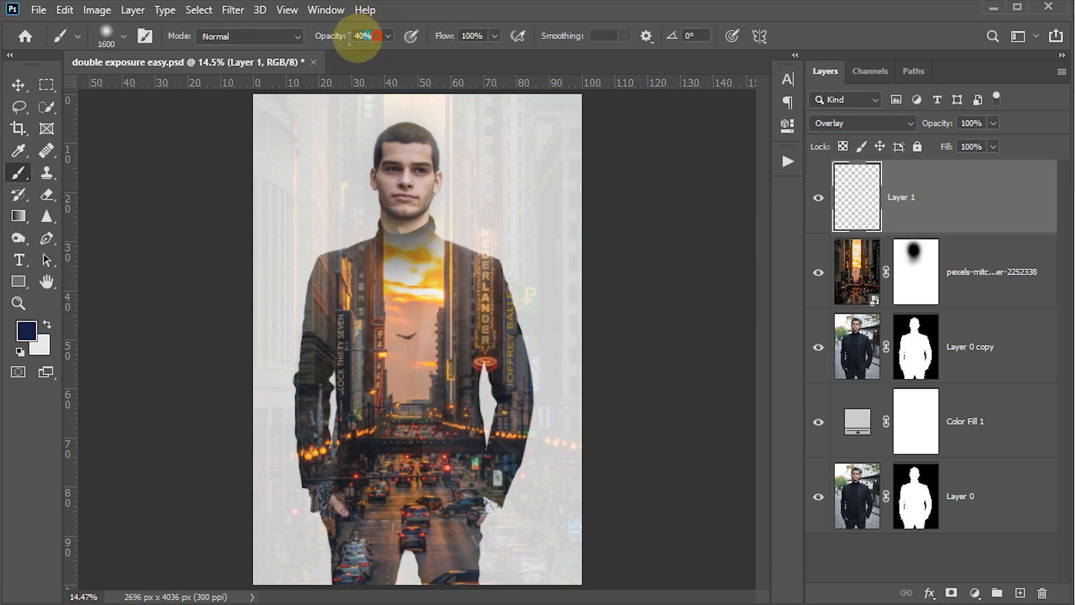
{"action": "key", "text": "Return"}
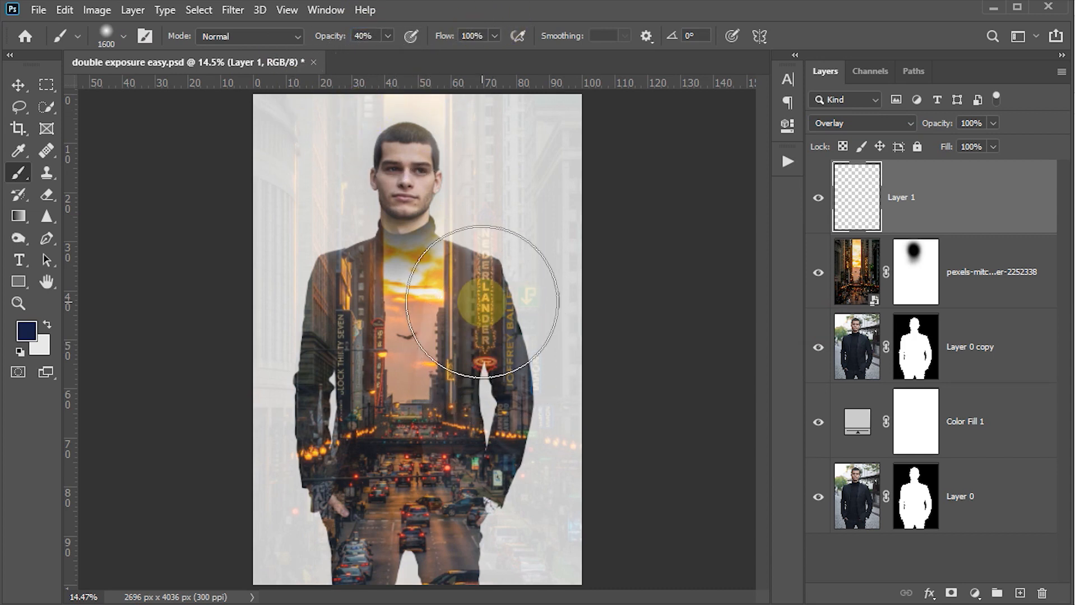
{"action": "key", "text": "bracketright"}
{"action": "key", "text": "bracketright"}
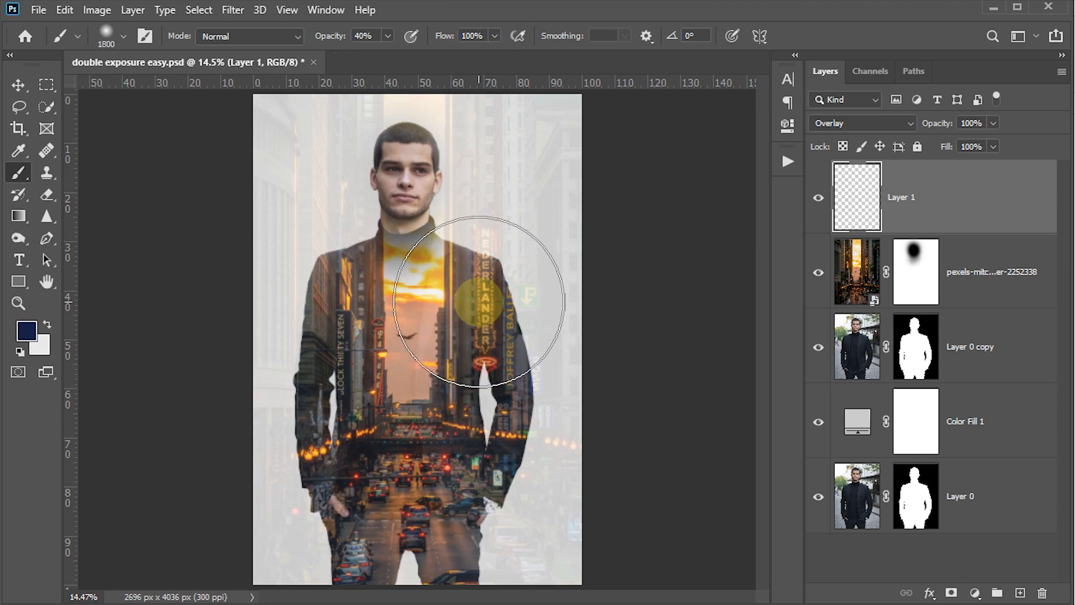
{"action": "left_click", "coordinate": [492, 289], "text": "alt"}
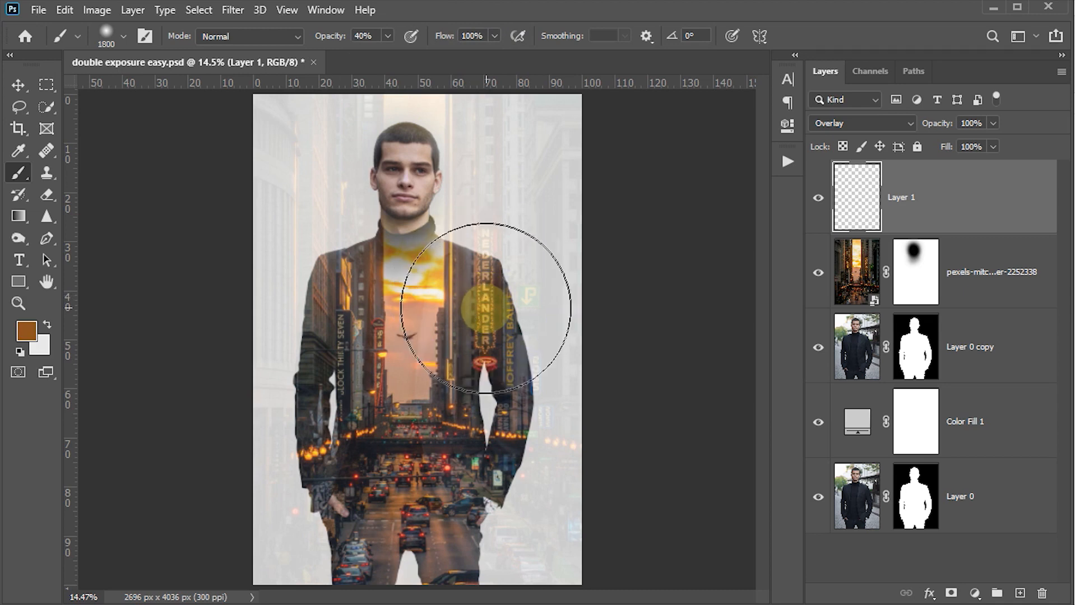
{"action": "left_click", "coordinate": [516, 245]}
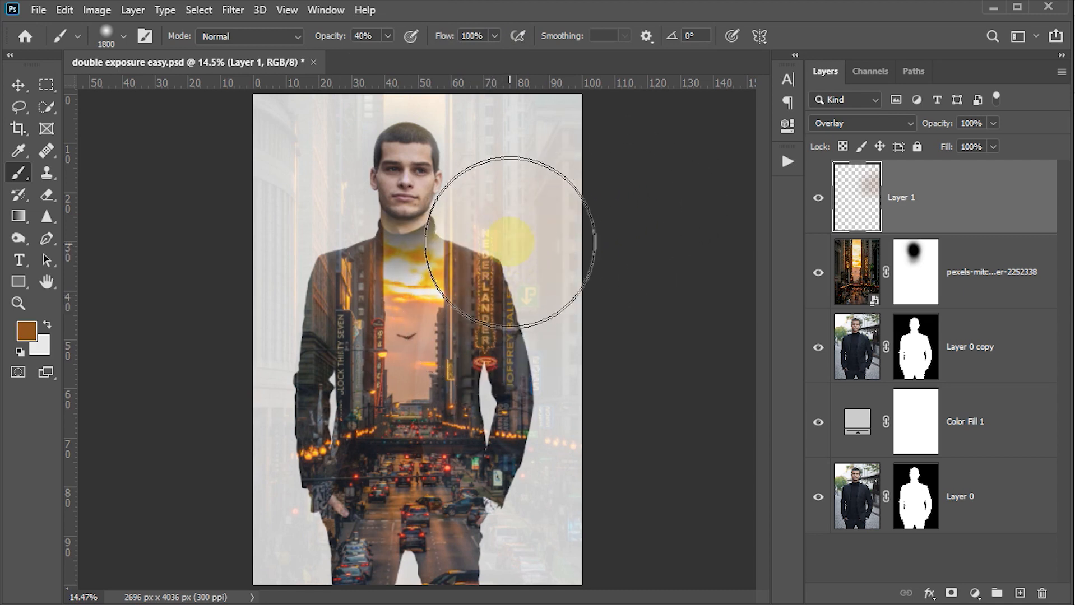
{"action": "left_click", "coordinate": [512, 214]}
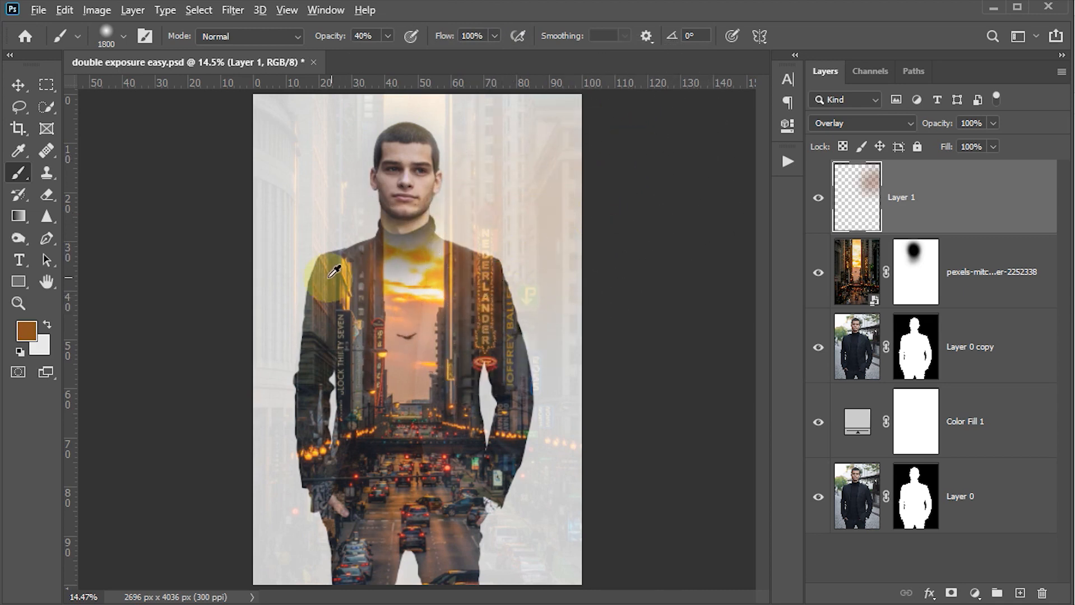
{"action": "left_click", "coordinate": [346, 273], "text": "alt"}
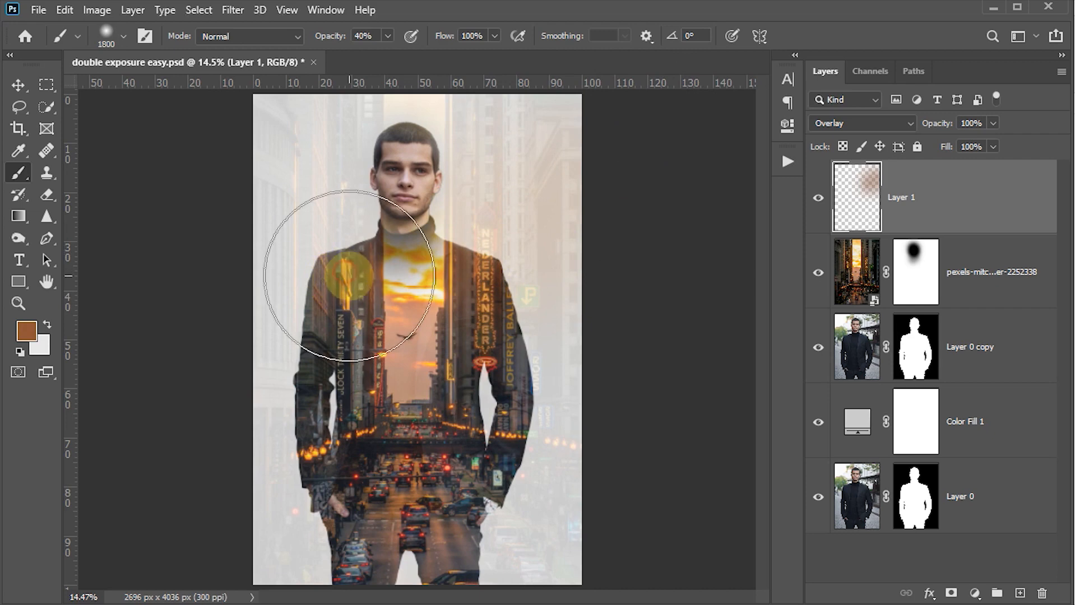
{"action": "left_click", "coordinate": [280, 263]}
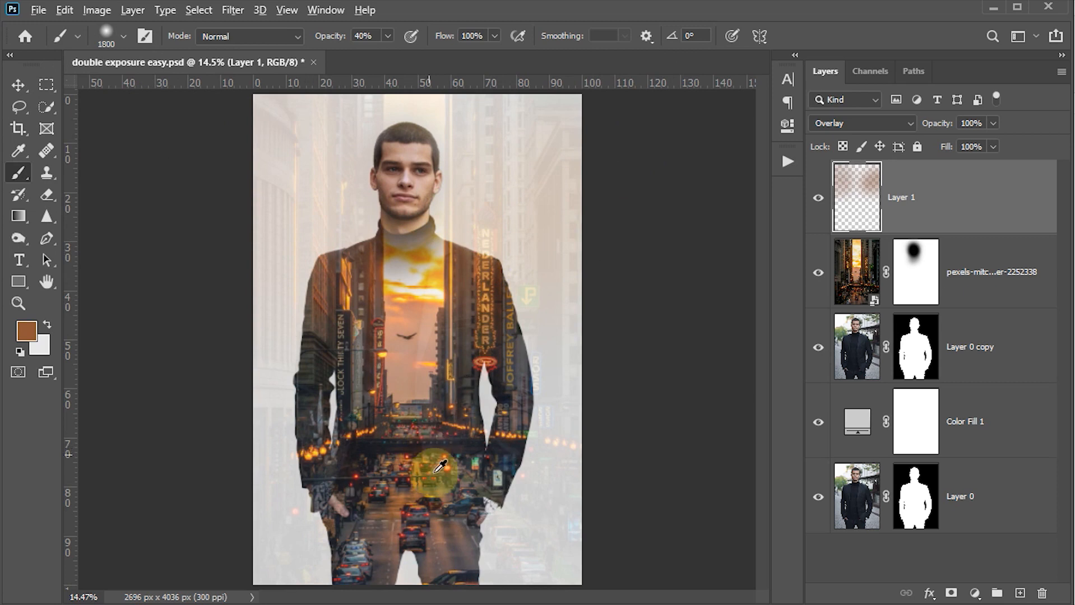
Tint the lower background with colors sampled from the city image, using dusty pink beside one leg and orange-yellow beside the other.
{"action": "left_click", "coordinate": [423, 536], "text": "alt"}
{"action": "left_click", "coordinate": [507, 513]}
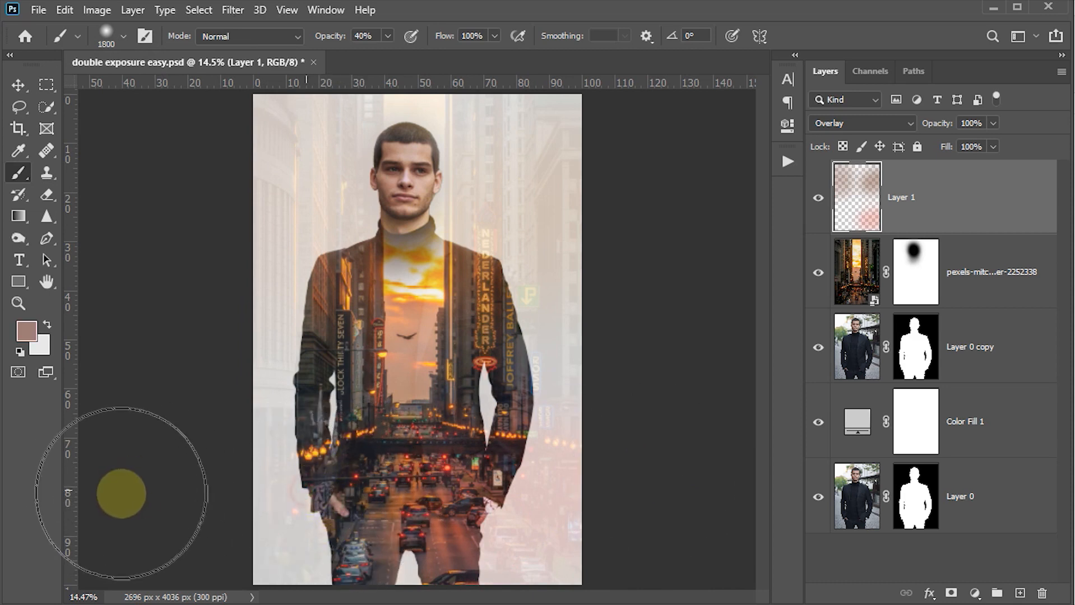
{"action": "left_click_drag", "start_coordinate": [309, 497], "coordinate": [190, 495]}
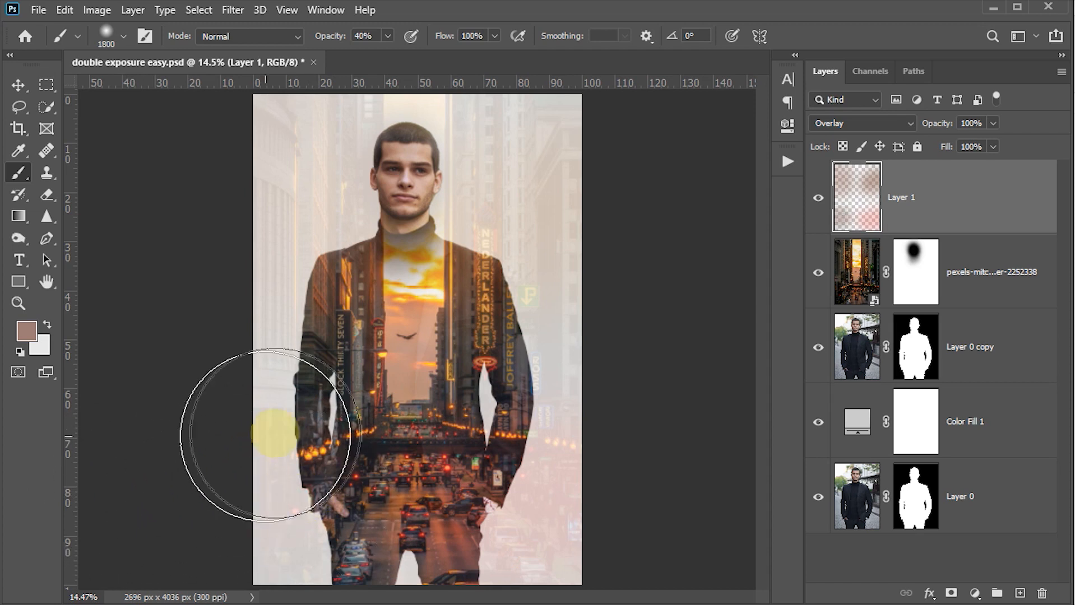
{"action": "mouse_move", "coordinate": [314, 451]}
{"action": "left_mouse_down"}
{"action": "mouse_move", "coordinate": [208, 550]}
{"action": "mouse_move", "coordinate": [182, 555]}
{"action": "left_mouse_up"}
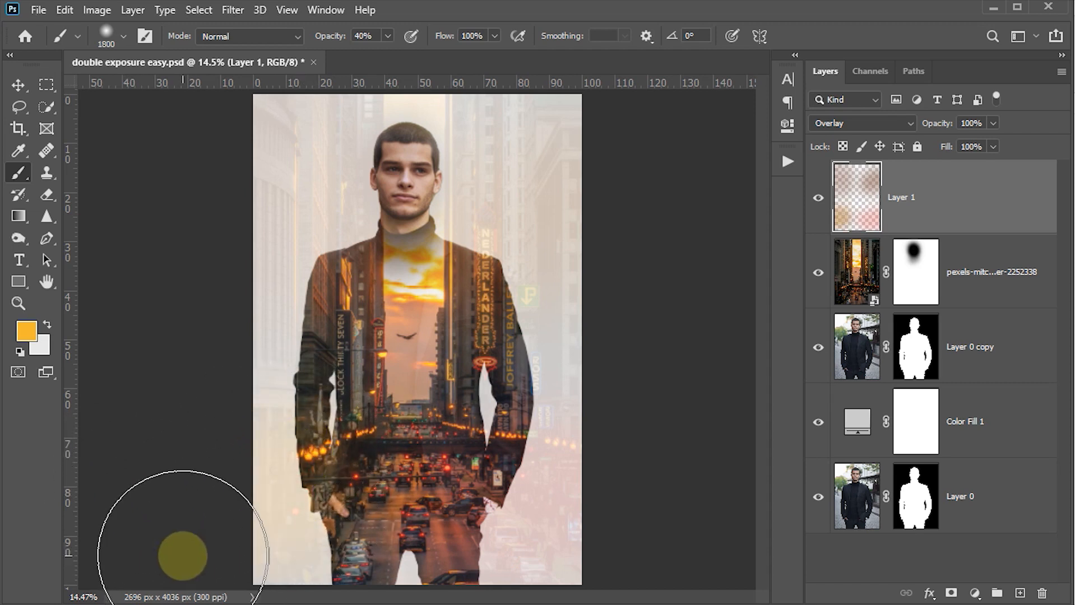
Lower the Overlay color layer's opacity to 85% and save the document.
{"action": "left_click", "coordinate": [19, 85]}
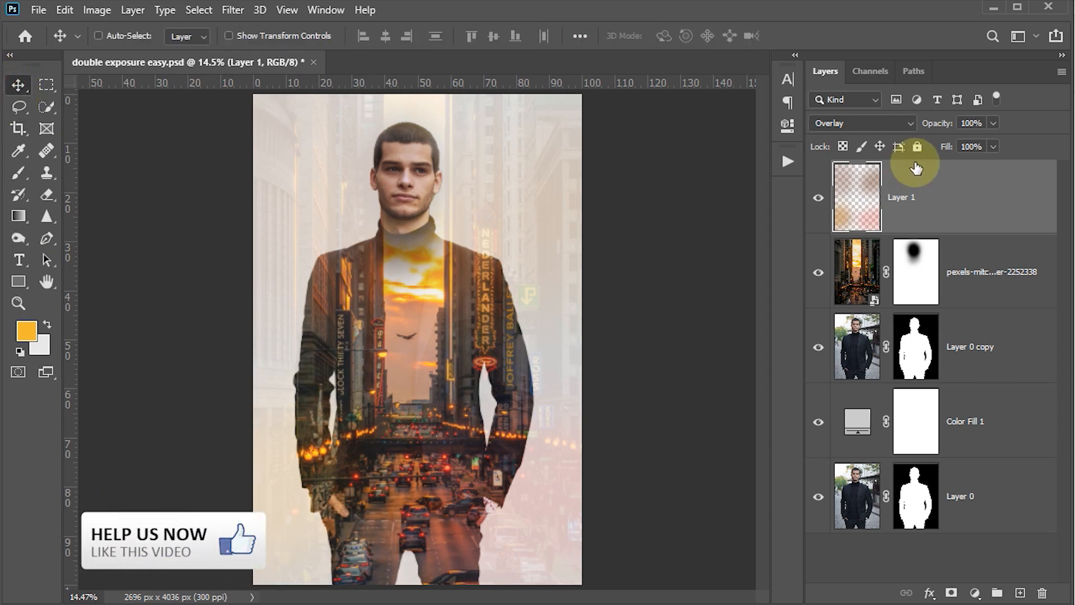
{"action": "left_click", "coordinate": [981, 123]}
{"action": "type", "text": "85"}
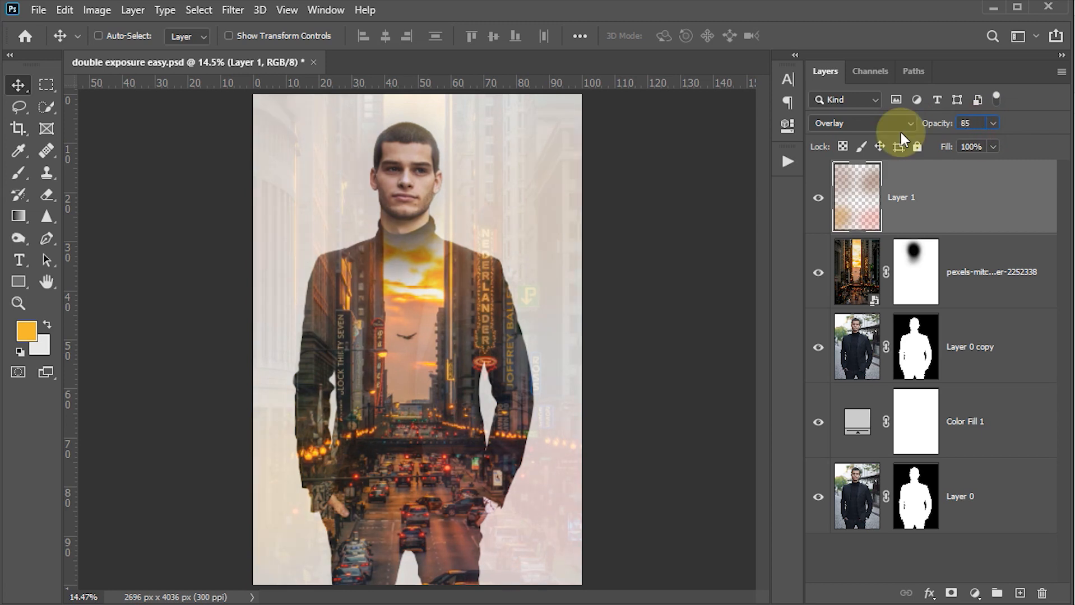
{"action": "key", "text": "Return"}
{"action": "key", "text": "ctrl+s"}
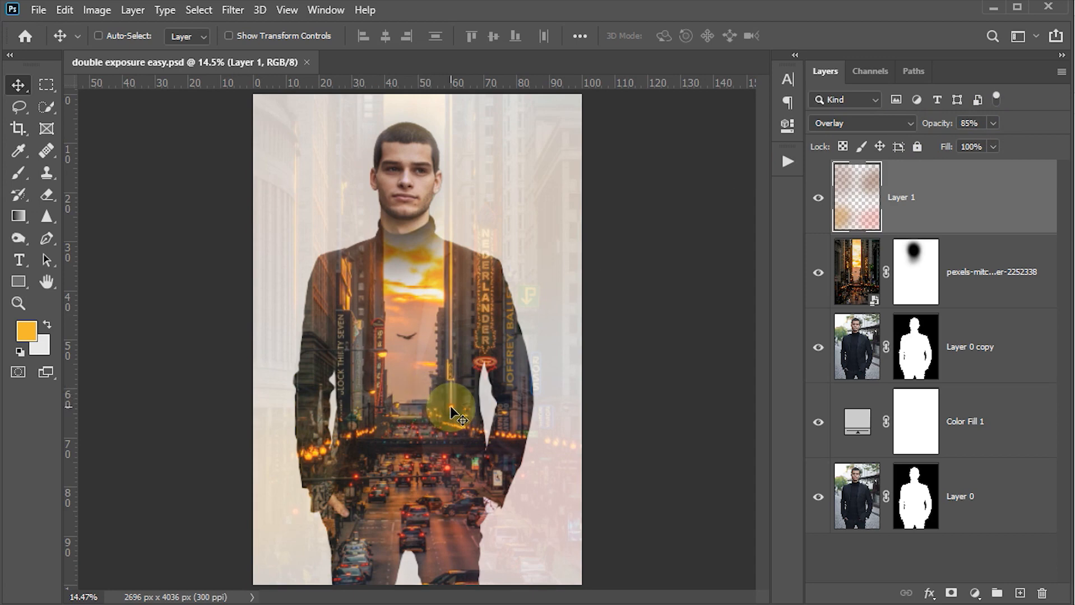
Examine the finished double exposure with the interface hidden, both in close-up and as a whole.
{"action": "key", "text": "z"}
{"action": "key", "text": "Tab"}
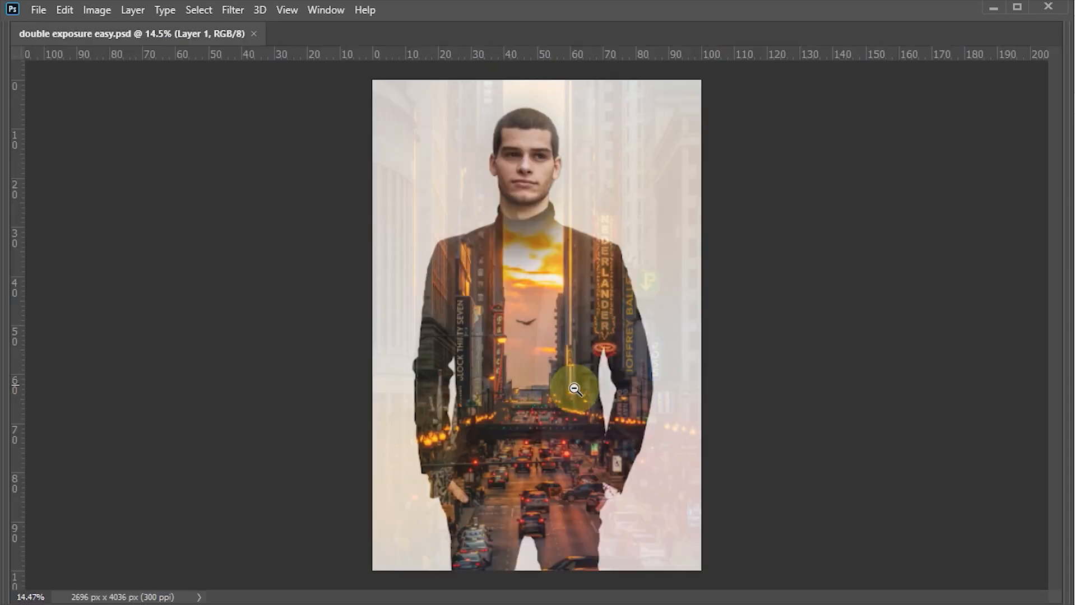
{"action": "left_click_drag", "start_coordinate": [530, 285], "coordinate": [532, 235]}
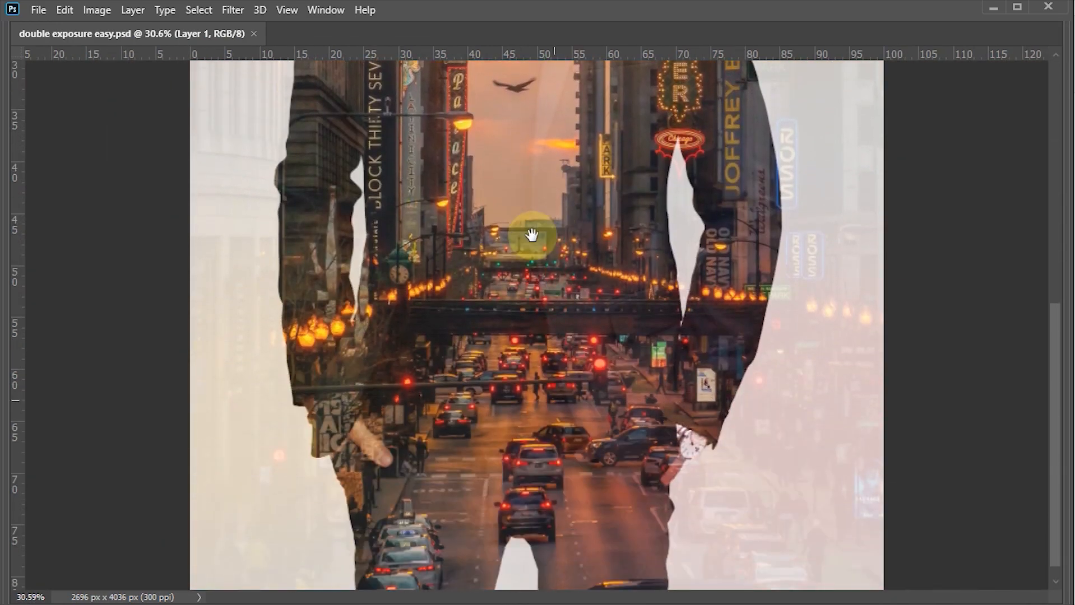
{"action": "left_click", "coordinate": [564, 340], "text": "alt"}
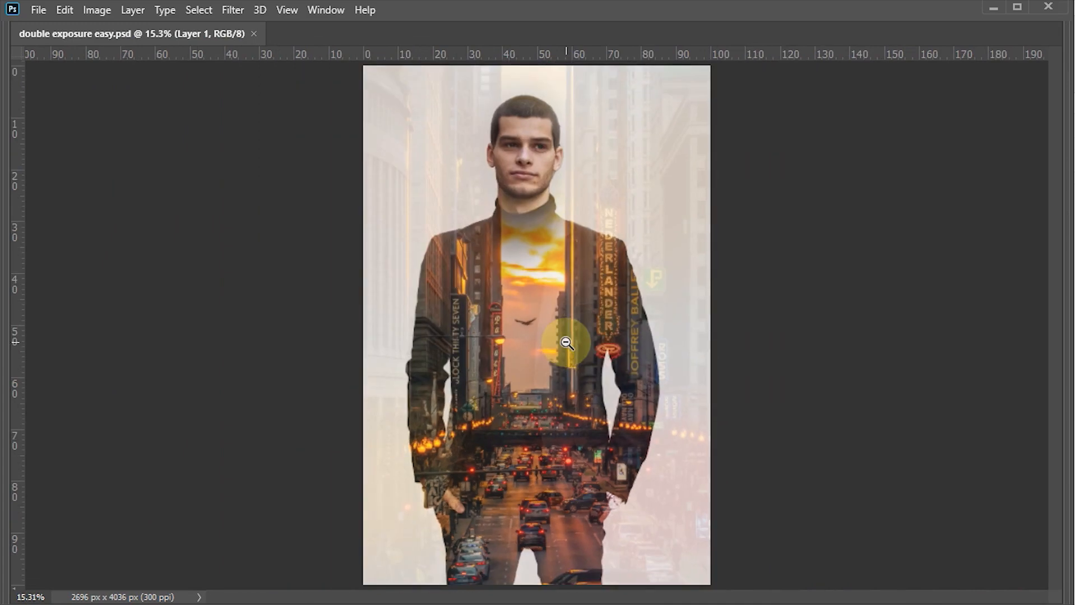
{"action": "key", "text": "Tab"}
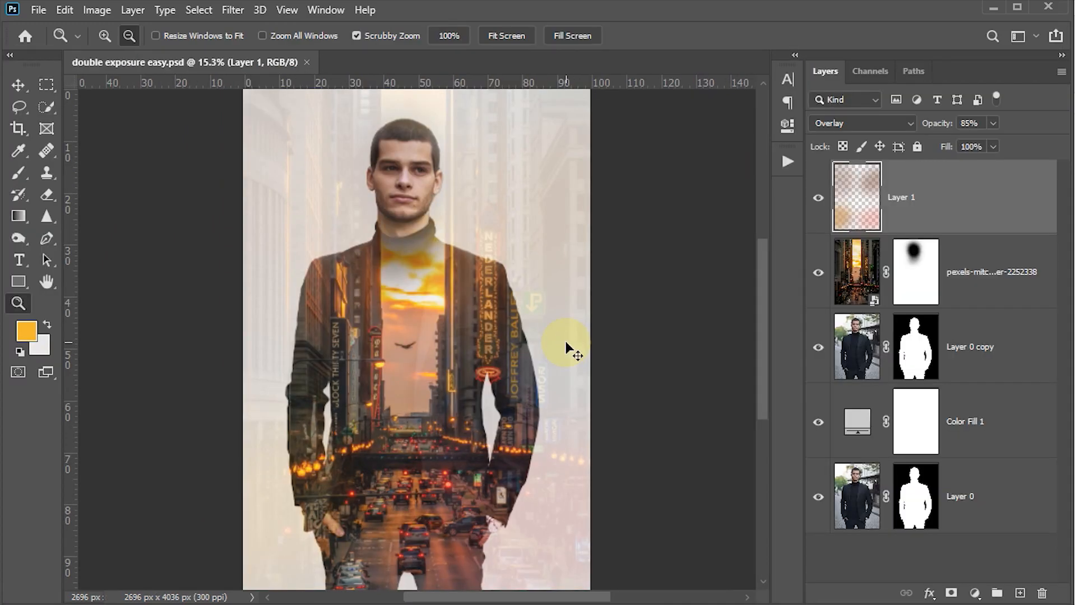
{"action": "key", "text": "ctrl+0"}
{"action": "key", "text": "v"}
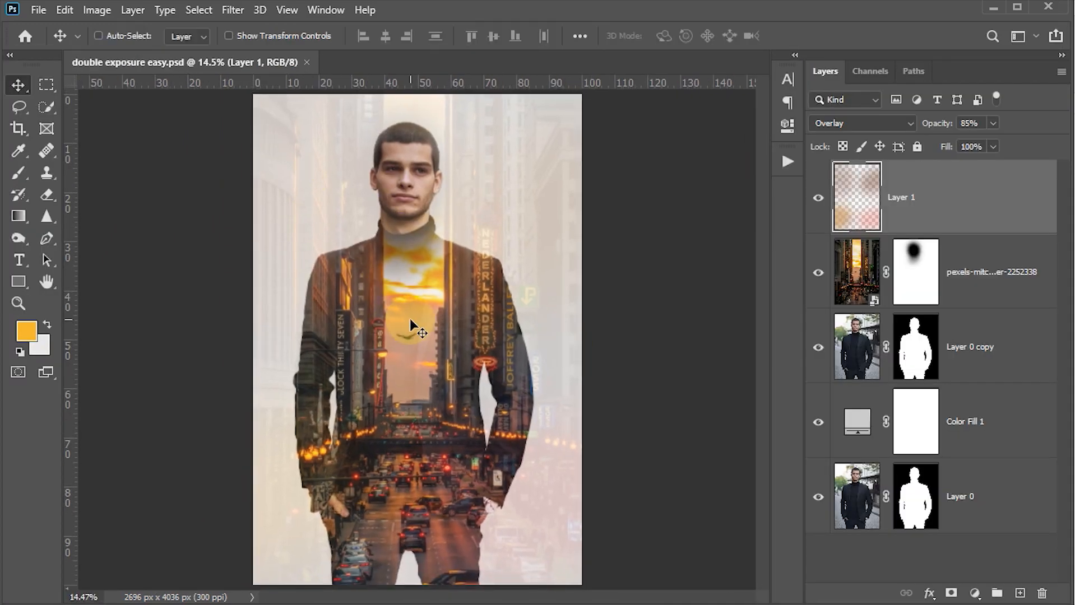
{"action": "key", "text": "Tab"}
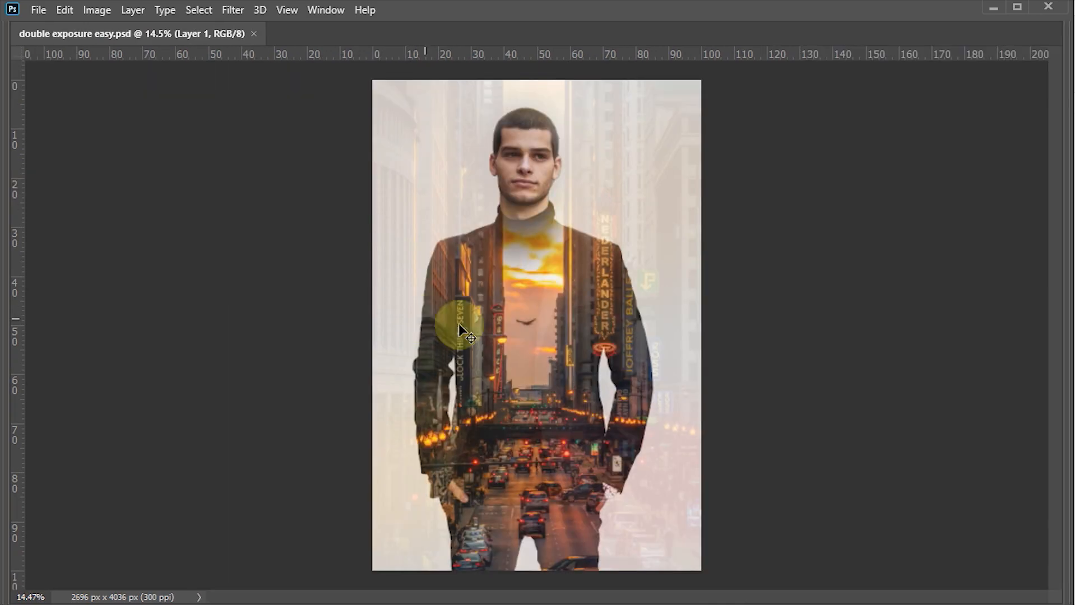
{"action": "key", "text": "z"}
{"action": "left_click_drag", "start_coordinate": [570, 266], "coordinate": [587, 294]}
{"action": "key", "text": "space"}
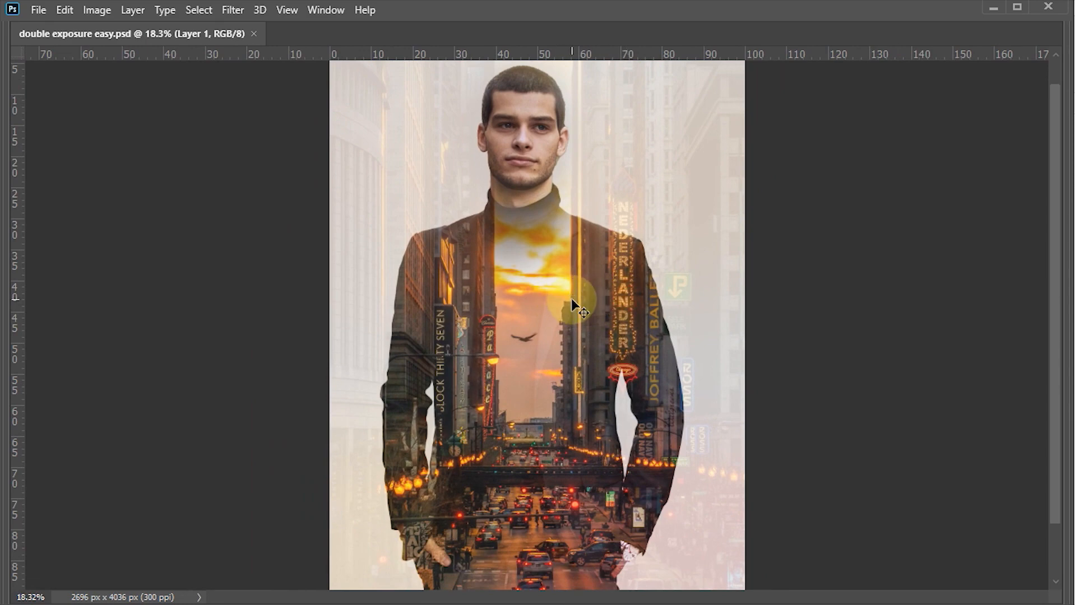
{"action": "key", "text": "ctrl+0"}
{"action": "key", "text": "Tab"}
{"action": "key", "text": "ctrl+0"}
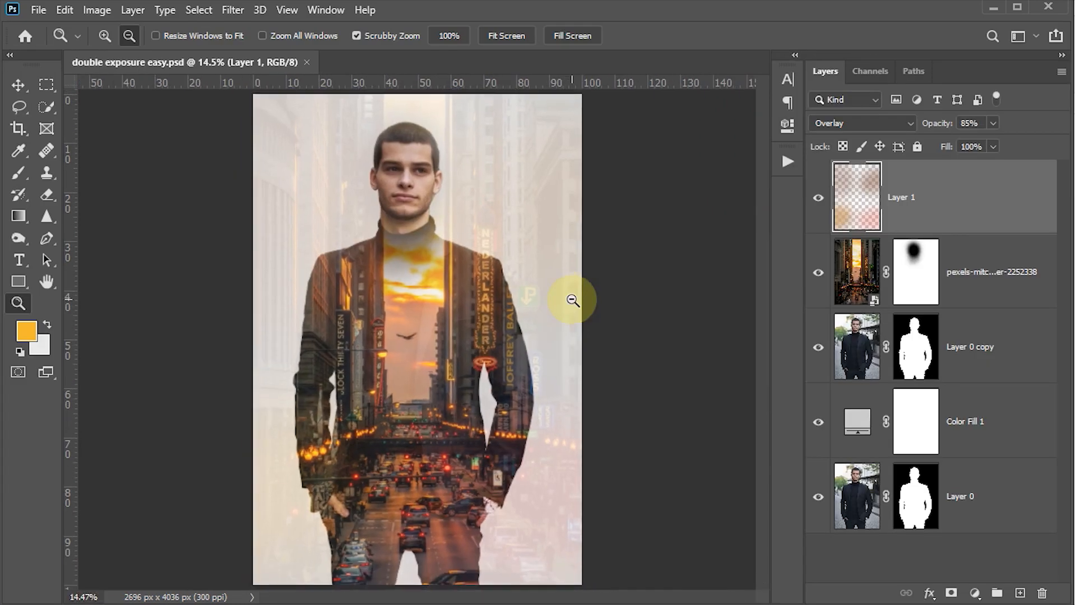